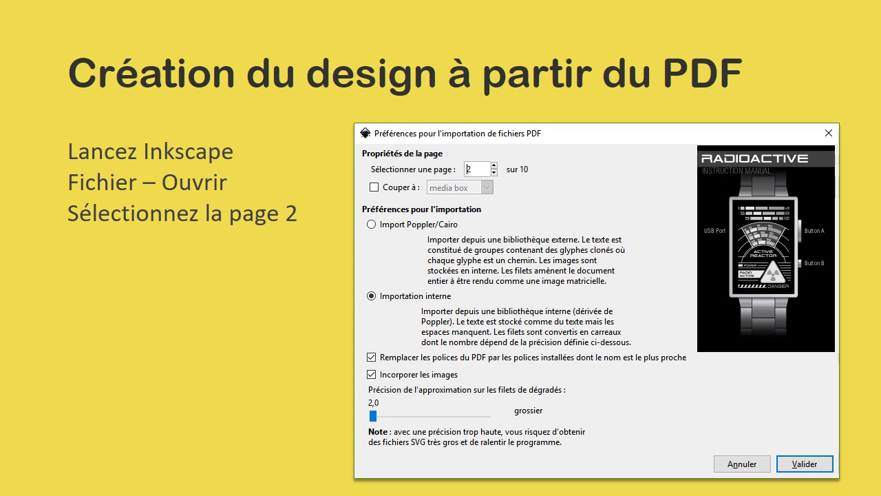
{"action": "left_click_drag", "start_coordinate": [240, 163], "coordinate": [274, 147]}
{"action": "left_click_drag", "start_coordinate": [229, 193], "coordinate": [250, 183]}
{"action": "mouse_move", "coordinate": [472, 153]}
{"action": "left_mouse_down"}
{"action": "mouse_move", "coordinate": [465, 175]}
{"action": "mouse_move", "coordinate": [483, 151]}
{"action": "left_mouse_up"}
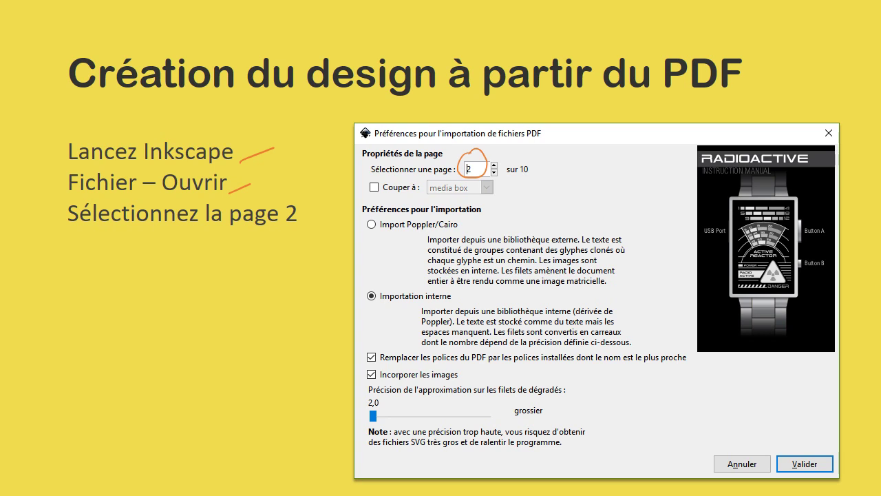
{"action": "mouse_move", "coordinate": [679, 262]}
{"action": "left_mouse_down"}
{"action": "mouse_move", "coordinate": [728, 252]}
{"action": "mouse_move", "coordinate": [719, 260]}
{"action": "left_mouse_up"}
{"action": "left_click_drag", "start_coordinate": [802, 408], "coordinate": [801, 441]}
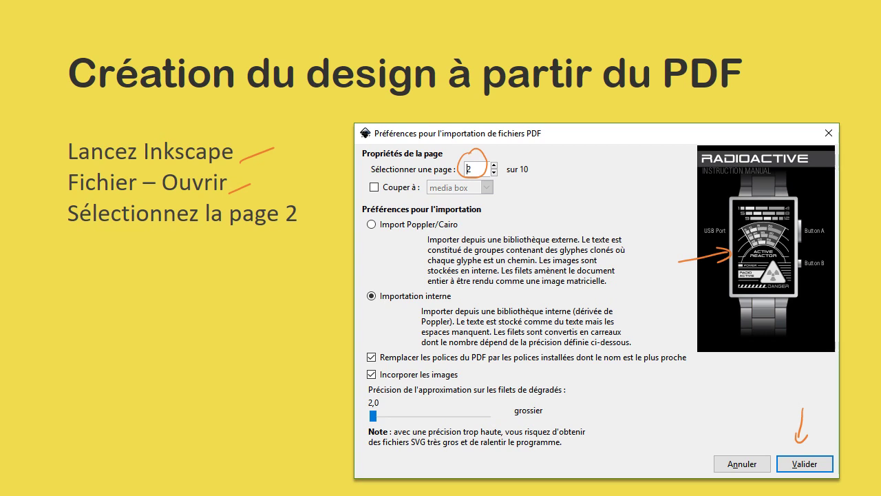
{"action": "key", "text": "Right"}
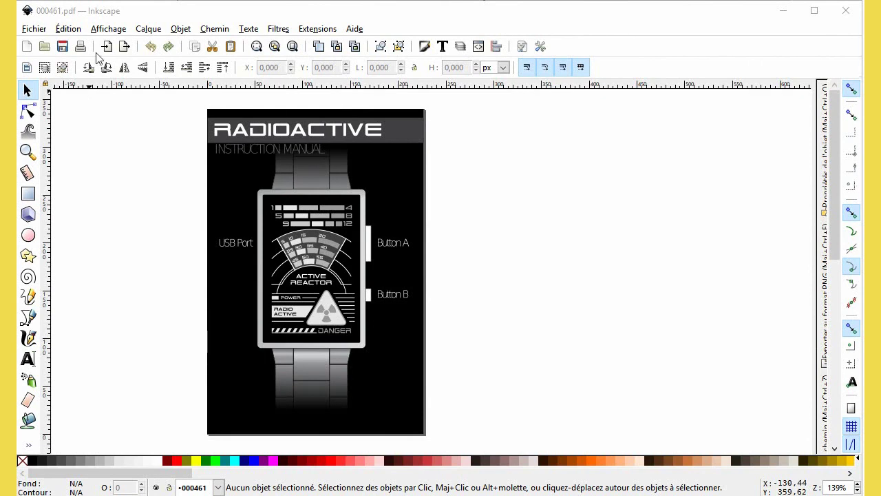
Step: Open the XML editor beside the drawing and expand the page layer's node to examine its nested groups
{"action": "left_click", "coordinate": [69, 28]}
{"action": "left_click", "coordinate": [105, 414]}
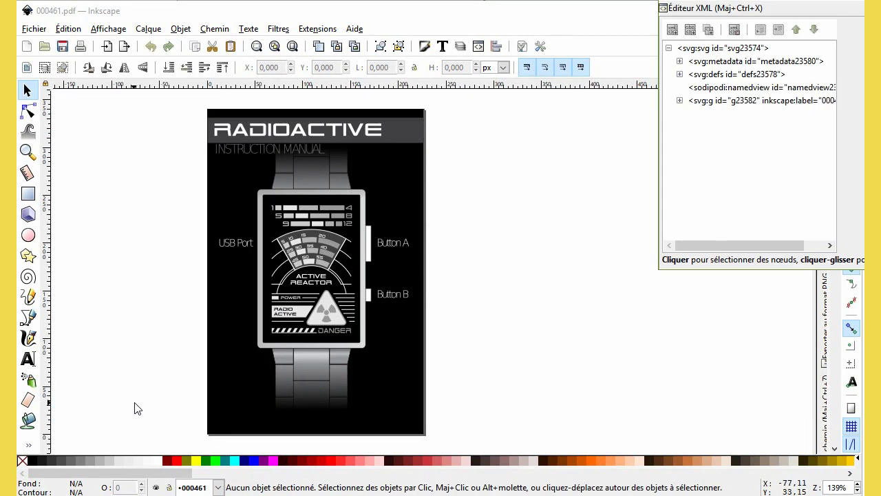
{"action": "left_click_drag", "start_coordinate": [675, 63], "coordinate": [550, 128]}
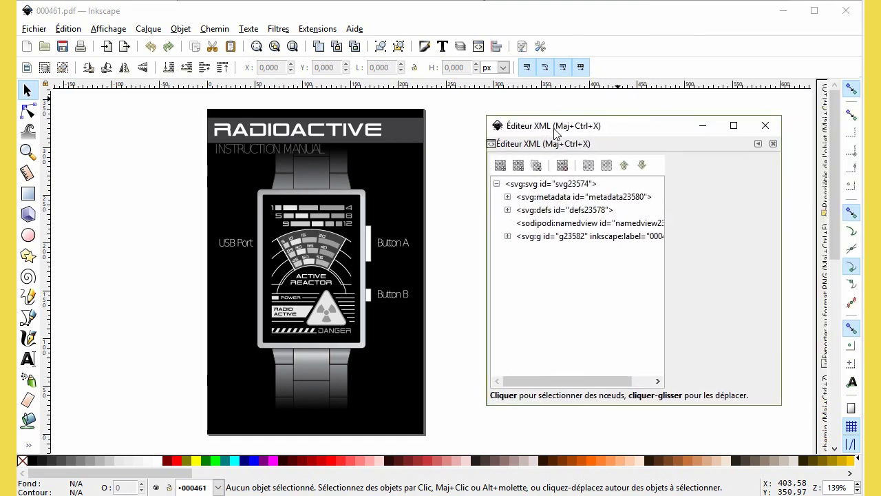
{"action": "left_click", "coordinate": [508, 237]}
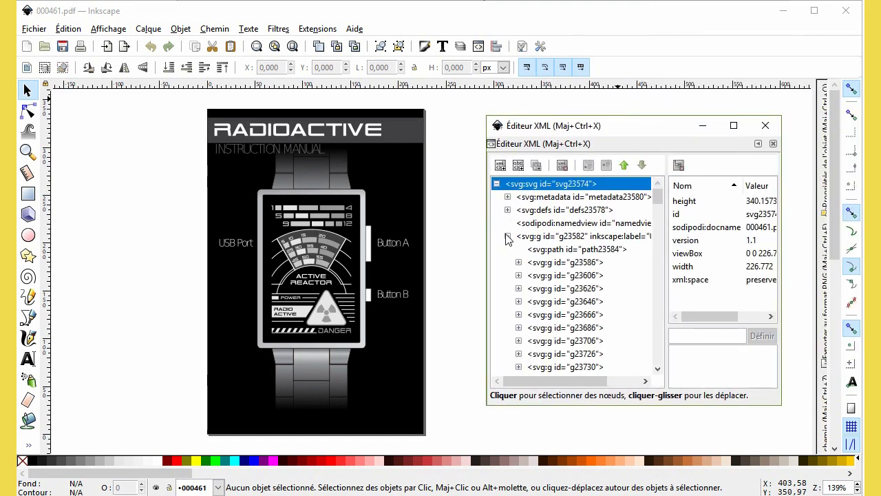
{"action": "scroll", "coordinate": [542, 266], "scroll_direction": "down", "scroll_amount": 5}
{"action": "scroll", "coordinate": [542, 266], "scroll_direction": "down", "scroll_amount": 2}
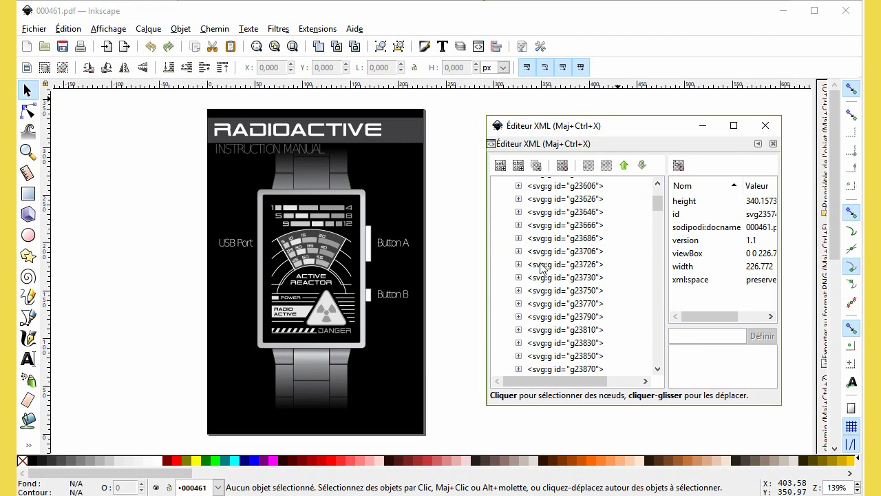
Step: Select all objects of the imported page and ungroup them repeatedly until no nested groups remain
{"action": "left_click", "coordinate": [401, 226], "text": "ctrl"}
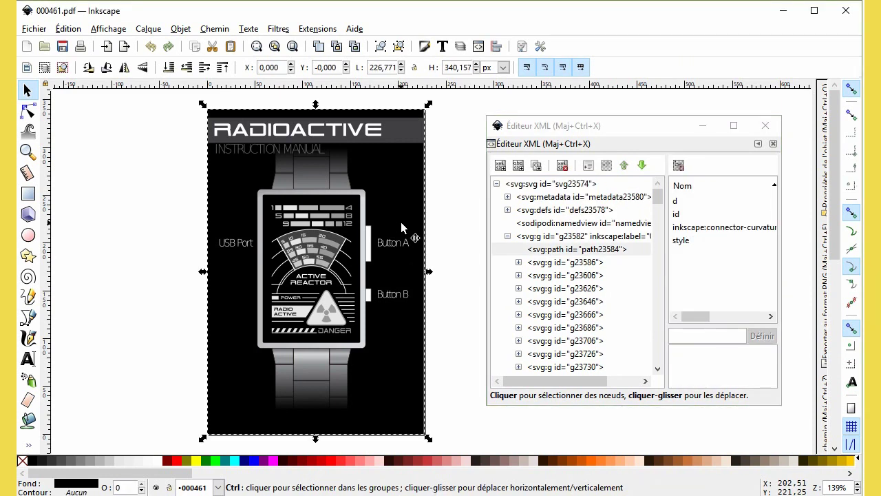
{"action": "key", "text": "ctrl+a"}
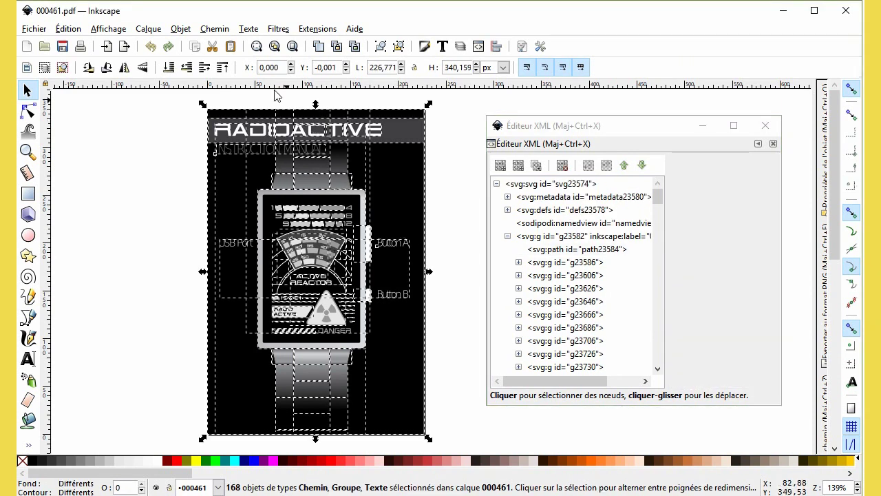
{"action": "left_click", "coordinate": [182, 29]}
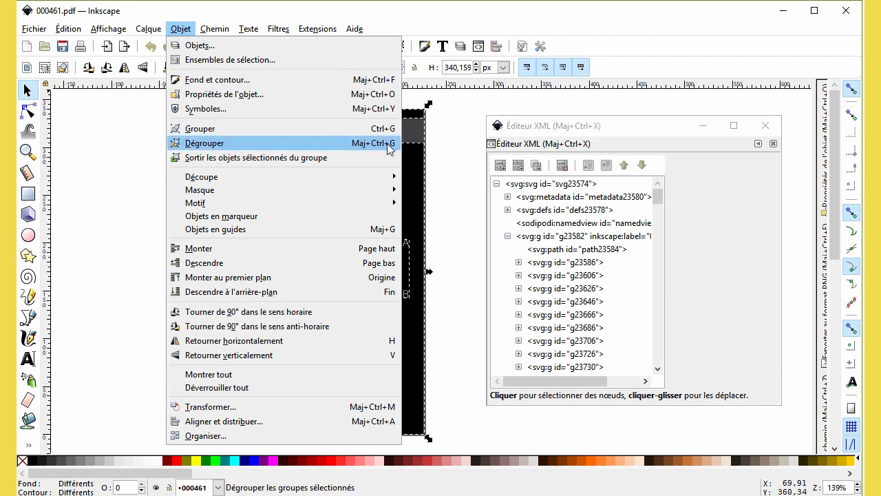
{"action": "left_click", "coordinate": [386, 144]}
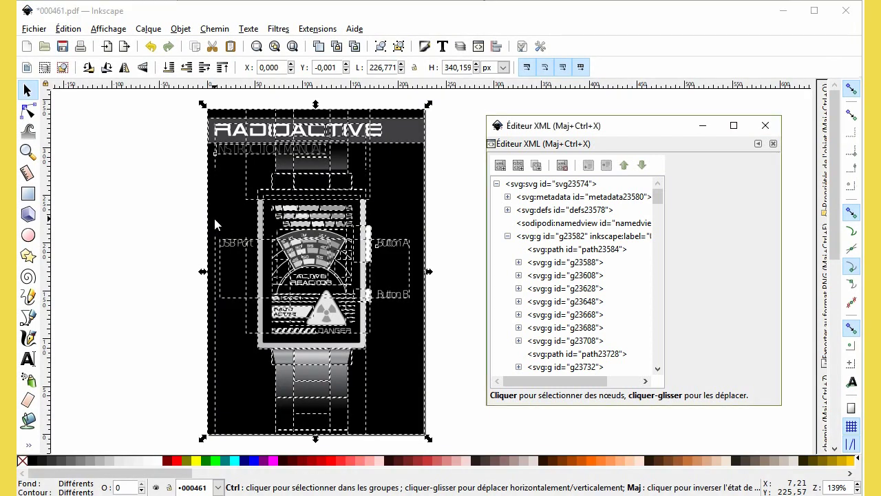
{"action": "key", "text": "ctrl+shift+g"}
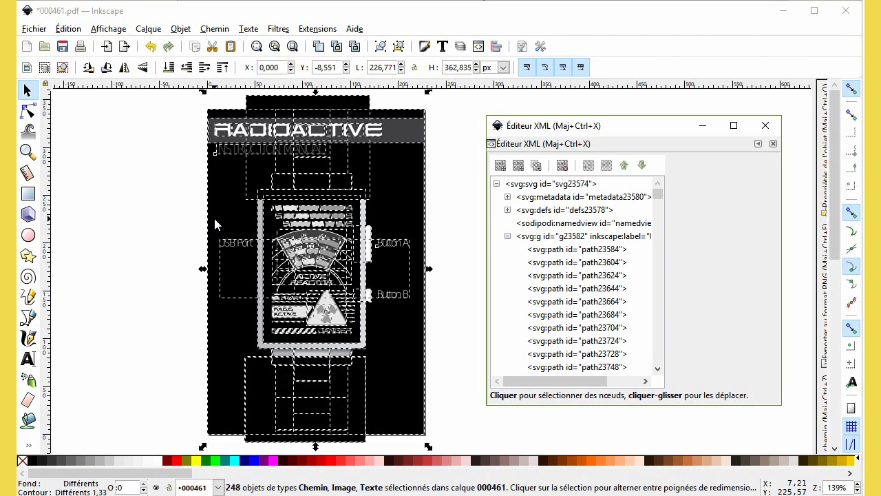
{"action": "key", "text": "ctrl+shift+g"}
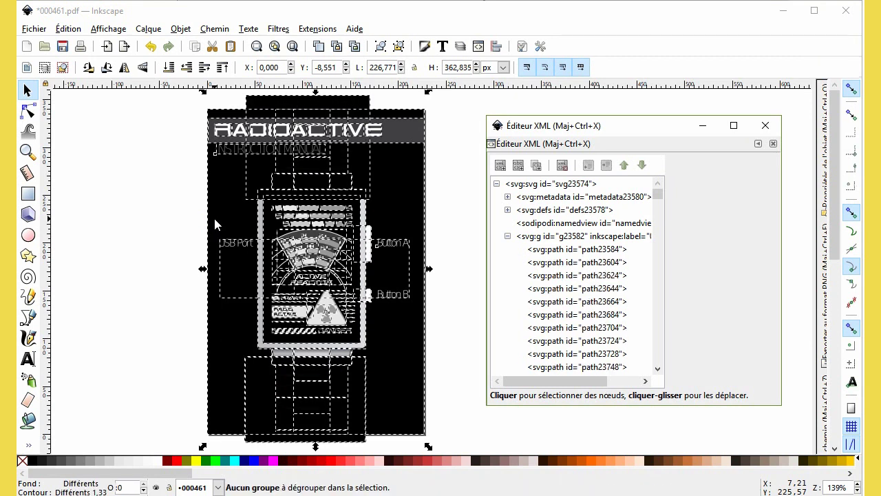
Step: Delete the two text nodes holding the INSTRUCTION MANUAL heading and the USB Port, Button A and Button B labels
{"action": "left_click_drag", "start_coordinate": [659, 191], "coordinate": [659, 358]}
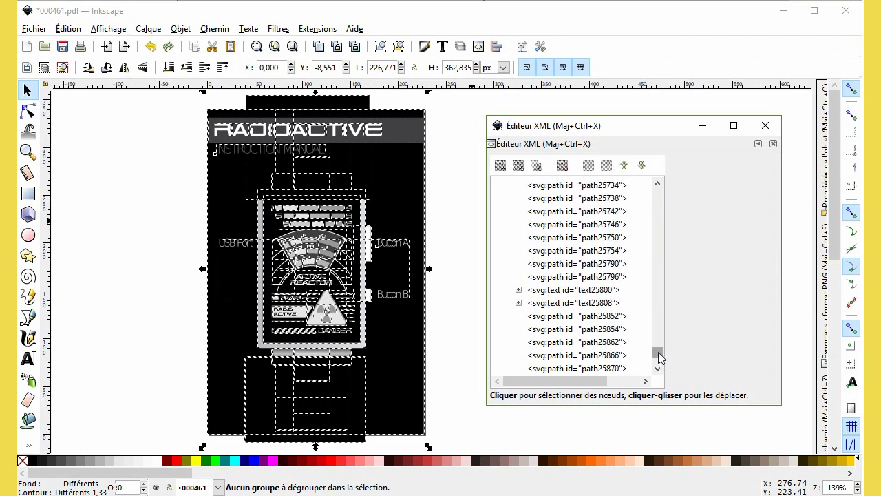
{"action": "left_click", "coordinate": [562, 291]}
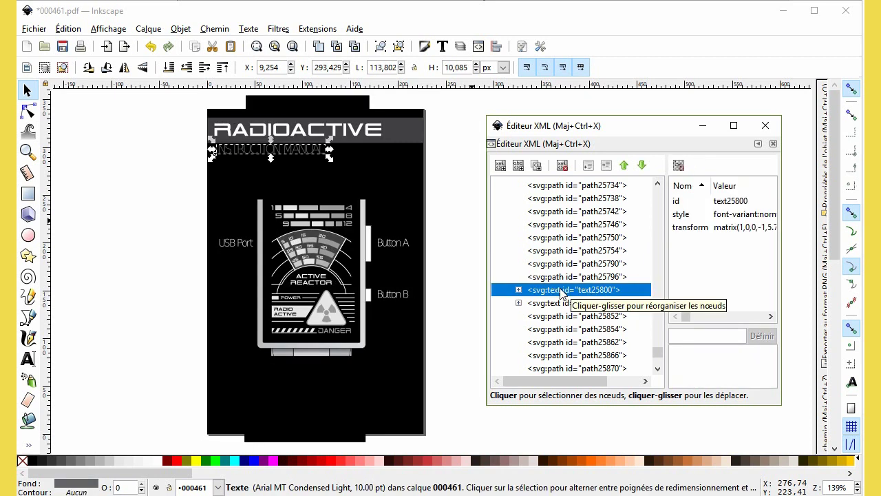
{"action": "key", "text": "Delete"}
{"action": "left_click", "coordinate": [562, 290]}
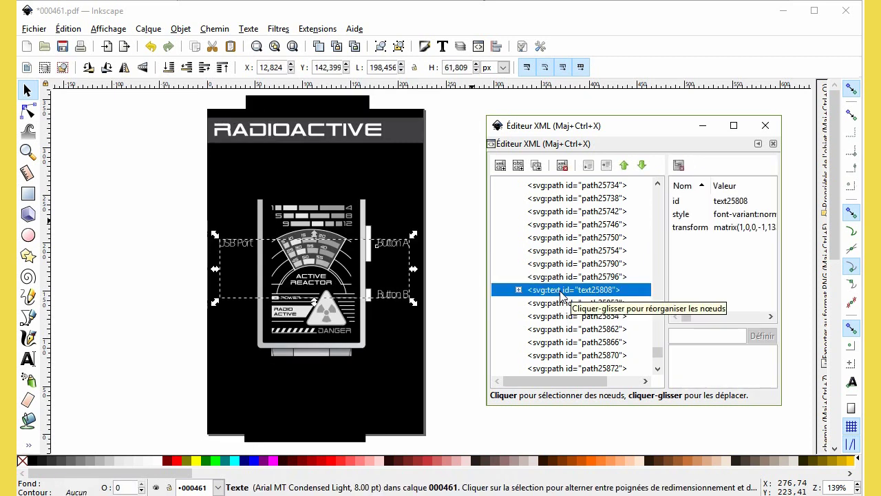
{"action": "key", "text": "Delete"}
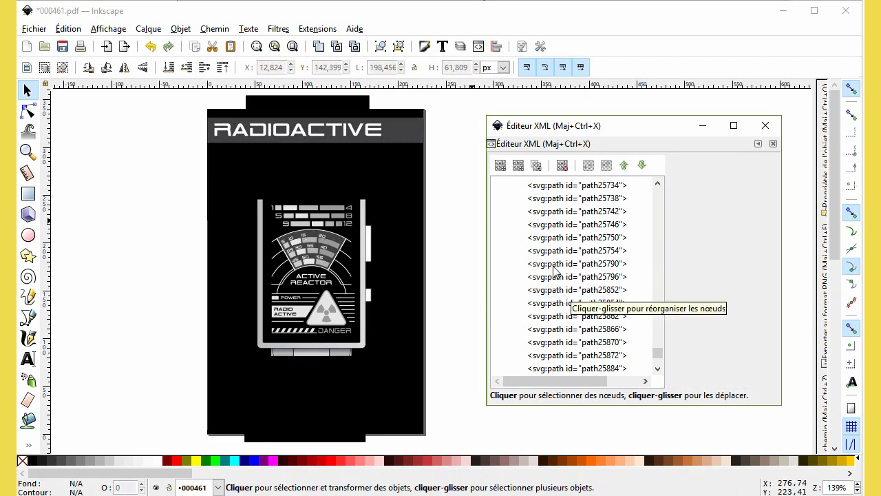
Step: Delete the black page background and the black rectangle covering the upper watch strap
{"action": "left_click", "coordinate": [228, 174]}
{"action": "key", "text": "Delete"}
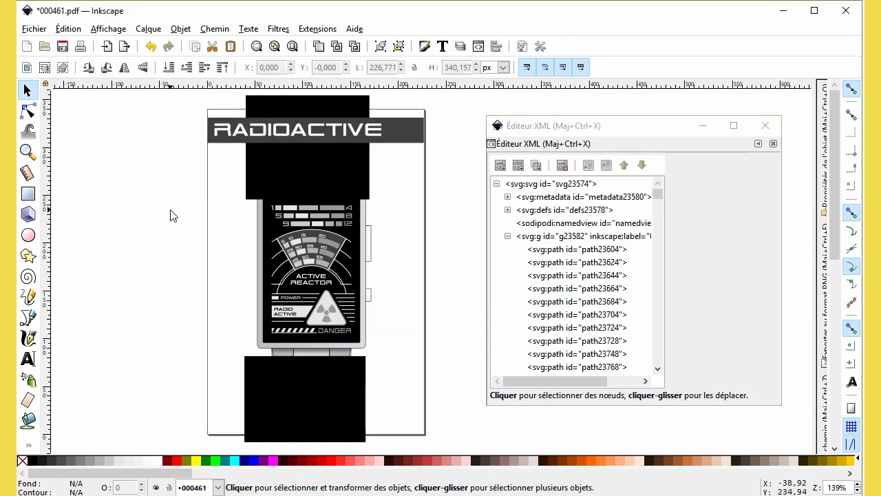
{"action": "key", "text": "Delete"}
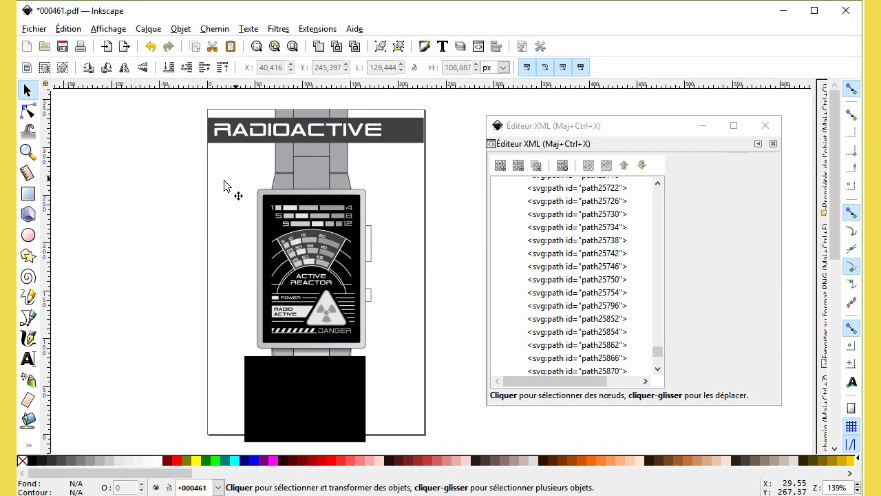
Step: Delete the RADIOACTIVE banner with the upper strap, and the lower strap with its black rectangle
{"action": "left_click_drag", "start_coordinate": [184, 100], "coordinate": [492, 198]}
{"action": "key", "text": "Delete"}
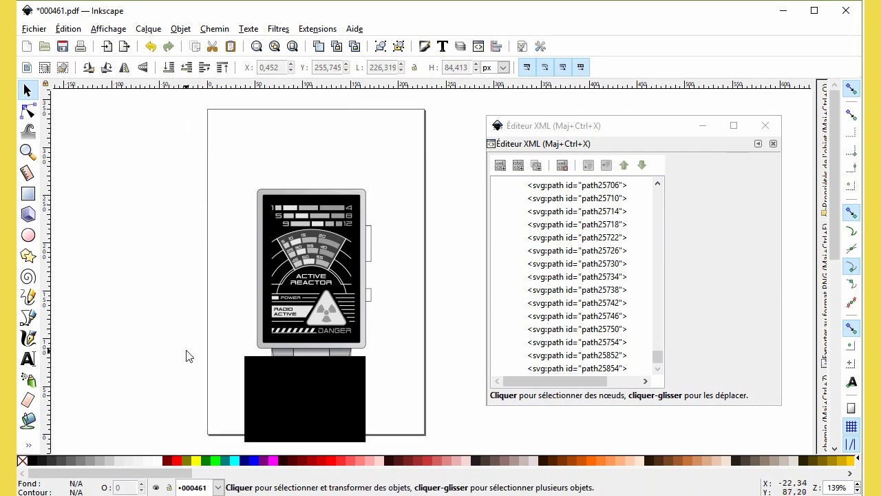
{"action": "left_click_drag", "start_coordinate": [189, 340], "coordinate": [447, 456]}
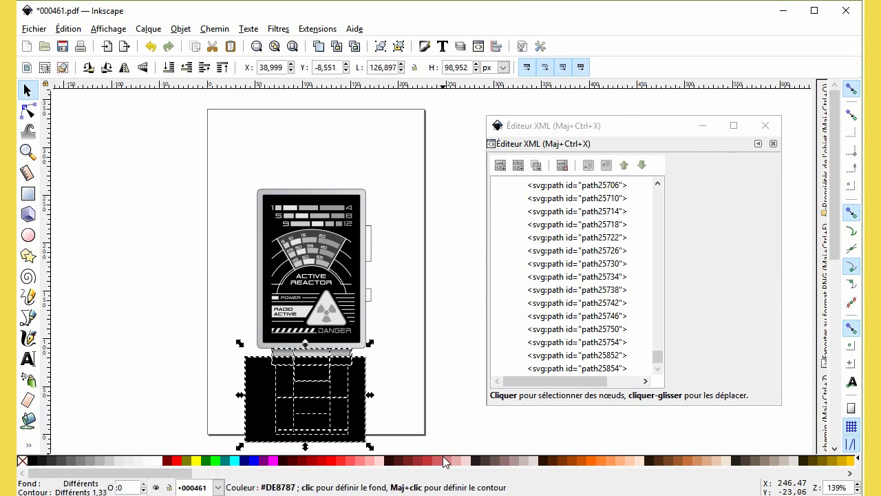
{"action": "key", "text": "Delete"}
Step: Delete the paths of the two side buttons along the right edge of the watch case
{"action": "left_click_drag", "start_coordinate": [402, 314], "coordinate": [365, 287]}
{"action": "scroll", "coordinate": [390, 285], "scroll_direction": "up", "scroll_amount": 3}
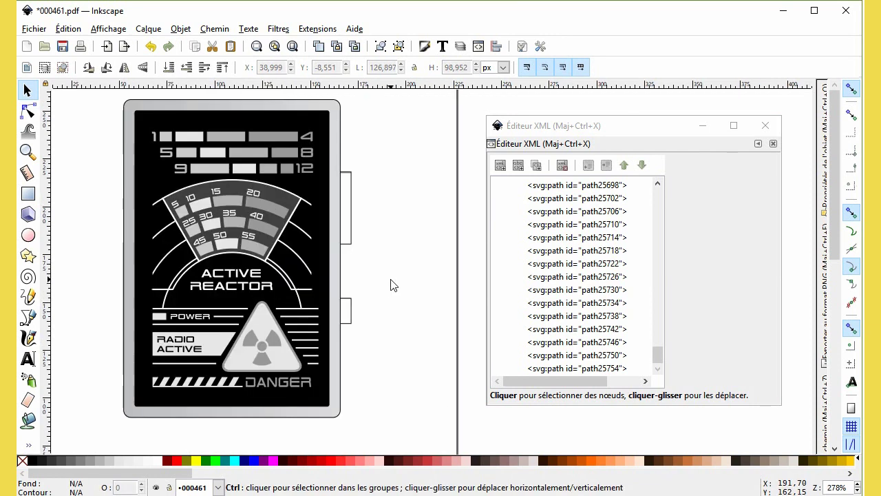
{"action": "left_click_drag", "start_coordinate": [380, 358], "coordinate": [258, 299]}
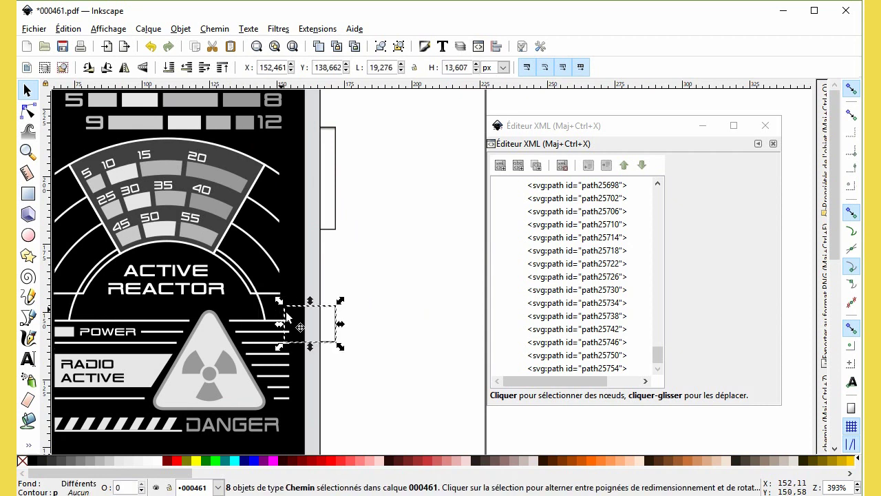
{"action": "left_click", "coordinate": [388, 266]}
{"action": "left_click_drag", "start_coordinate": [415, 246], "coordinate": [265, 121]}
{"action": "left_click", "coordinate": [372, 208]}
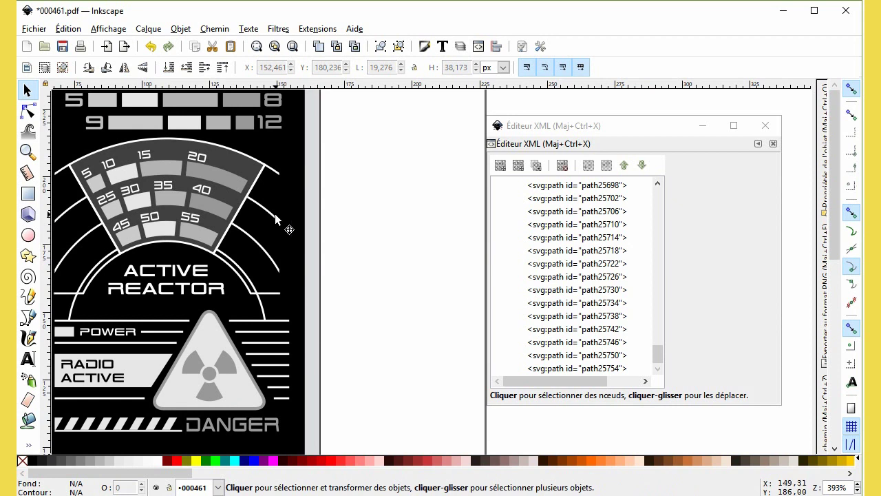
{"action": "scroll", "coordinate": [272, 216], "scroll_direction": "down", "scroll_amount": 2}
{"action": "scroll", "coordinate": [273, 216], "scroll_direction": "up", "scroll_amount": 2}
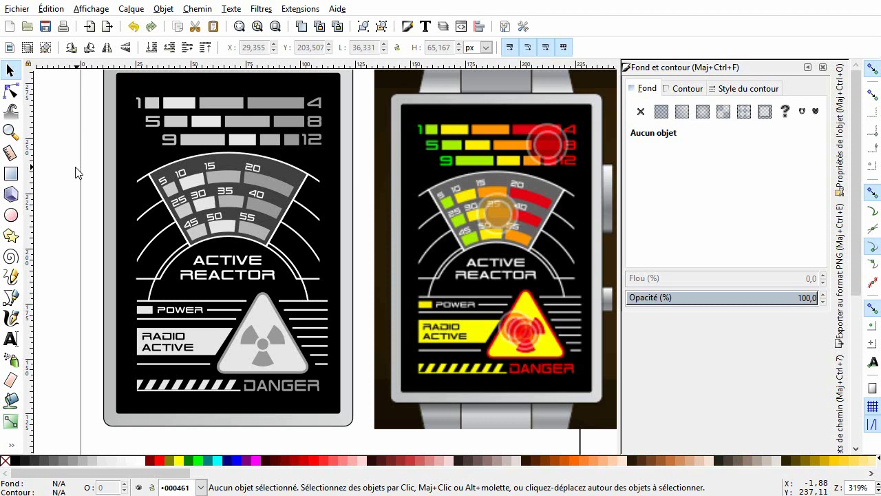
Step: Fill the first segment of each of the three bars and three dial rows with green a9ef00ff sampled from the reference image
{"action": "left_click", "coordinate": [152, 103]}
{"action": "left_click", "coordinate": [176, 121], "text": "shift"}
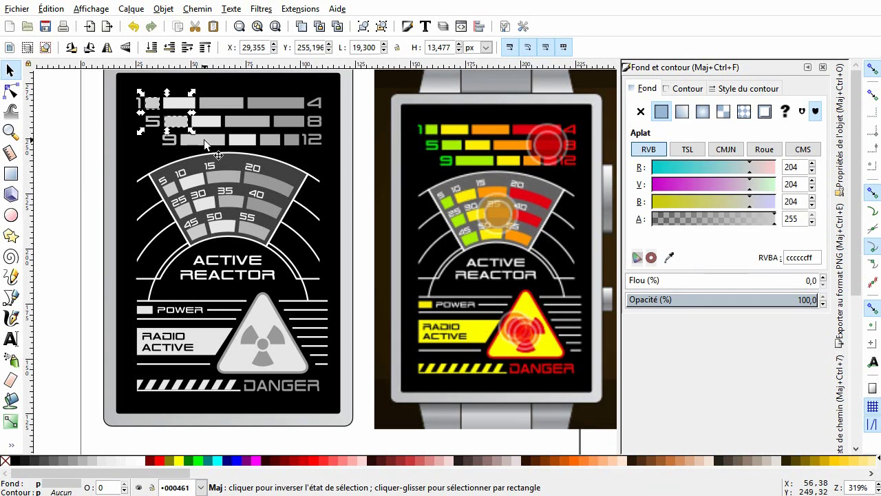
{"action": "left_click", "coordinate": [205, 143], "text": "shift"}
{"action": "left_click", "coordinate": [171, 192], "text": "shift"}
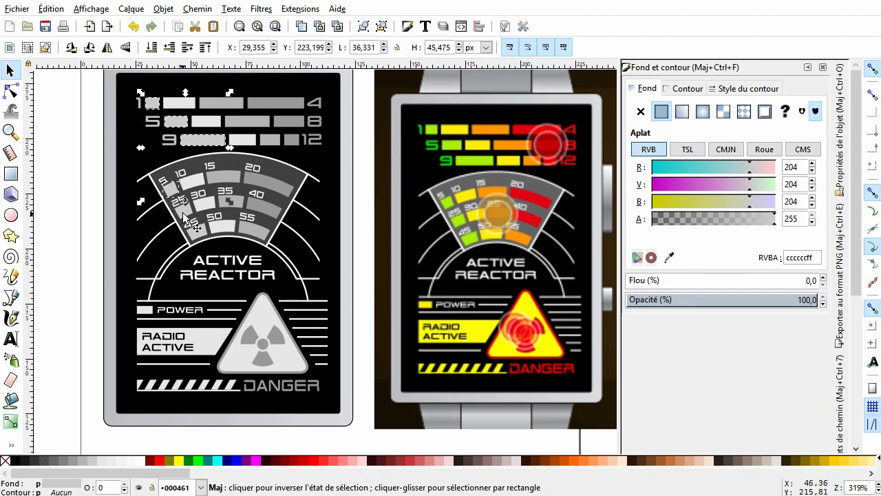
{"action": "left_click", "coordinate": [182, 207], "text": "shift"}
{"action": "left_click", "coordinate": [196, 229], "text": "shift"}
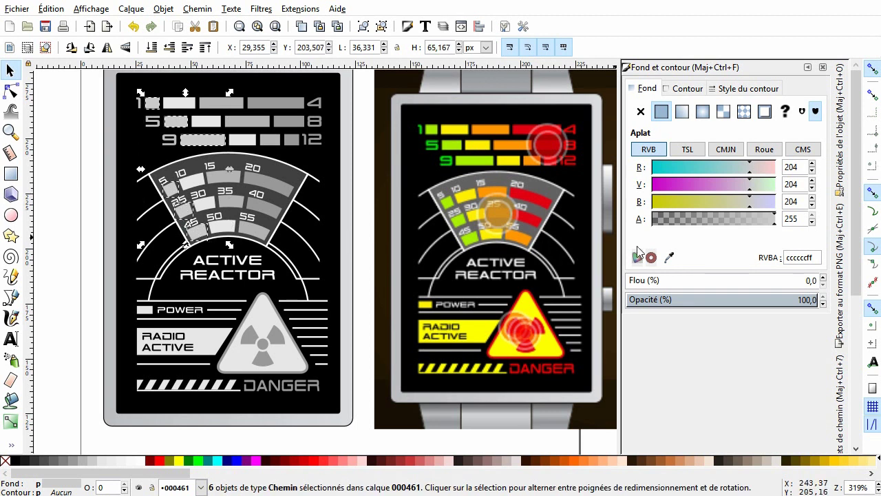
{"action": "left_click", "coordinate": [669, 256]}
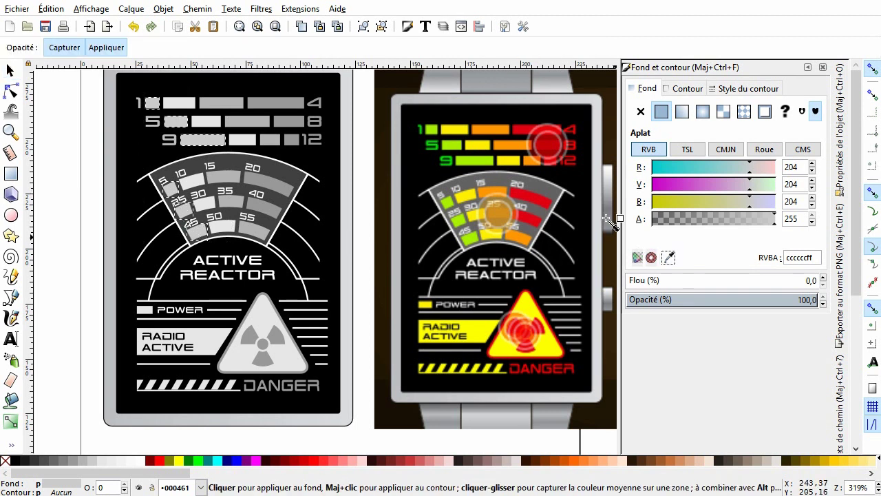
{"action": "left_click", "coordinate": [457, 144]}
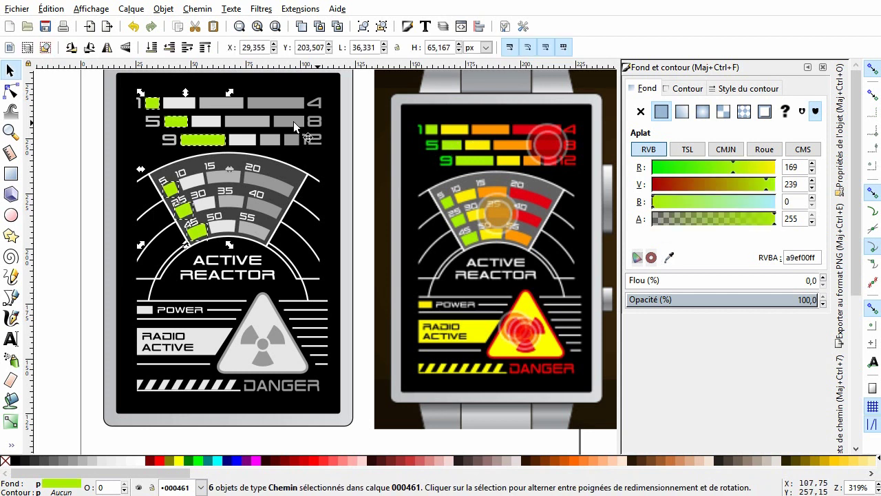
Step: Fill the second segments of the bars and dial rows, POWER marker, RADIO ACTIVE banner, warning triangle and hazard stripes with yellow ffff00ff sampled from the reference
{"action": "left_click", "coordinate": [178, 103]}
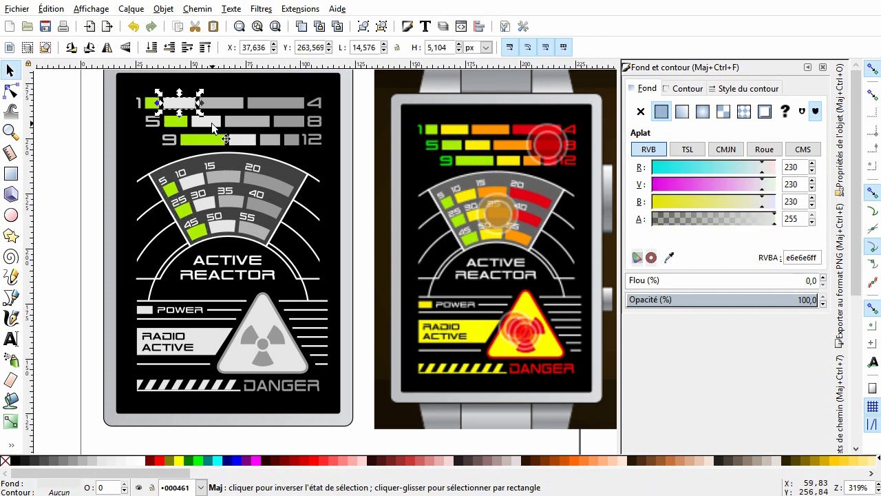
{"action": "left_click", "coordinate": [206, 122], "text": "shift"}
{"action": "left_click", "coordinate": [242, 140], "text": "shift"}
{"action": "left_click", "coordinate": [192, 181], "text": "shift"}
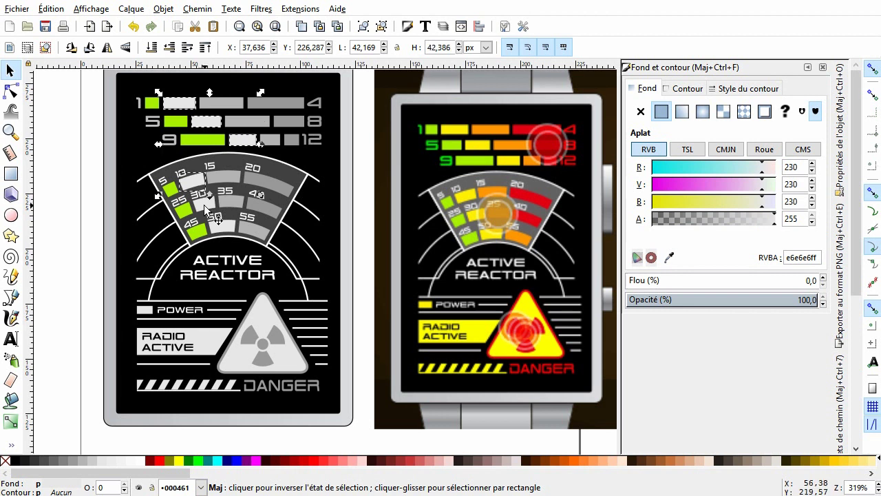
{"action": "left_click", "coordinate": [204, 204], "text": "shift"}
{"action": "left_click", "coordinate": [226, 227], "text": "shift"}
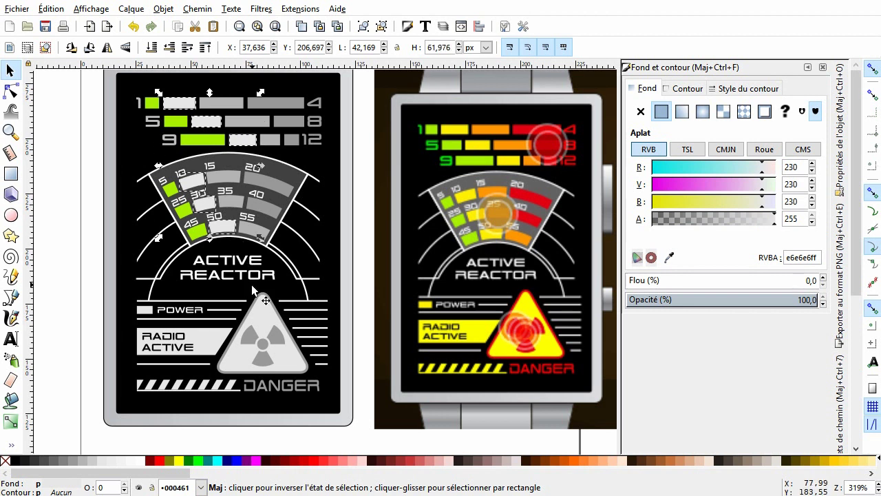
{"action": "left_click", "coordinate": [266, 308], "text": "shift"}
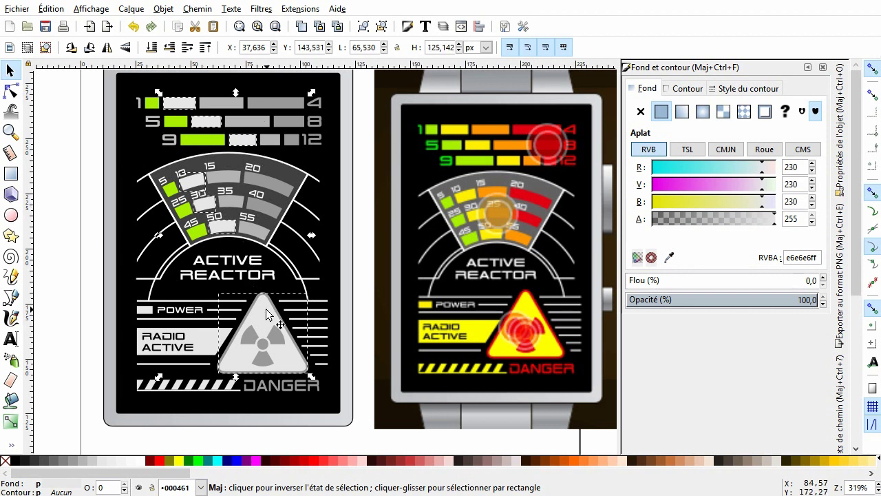
{"action": "left_click", "coordinate": [197, 335], "text": "shift"}
{"action": "left_click", "coordinate": [143, 310], "text": "shift"}
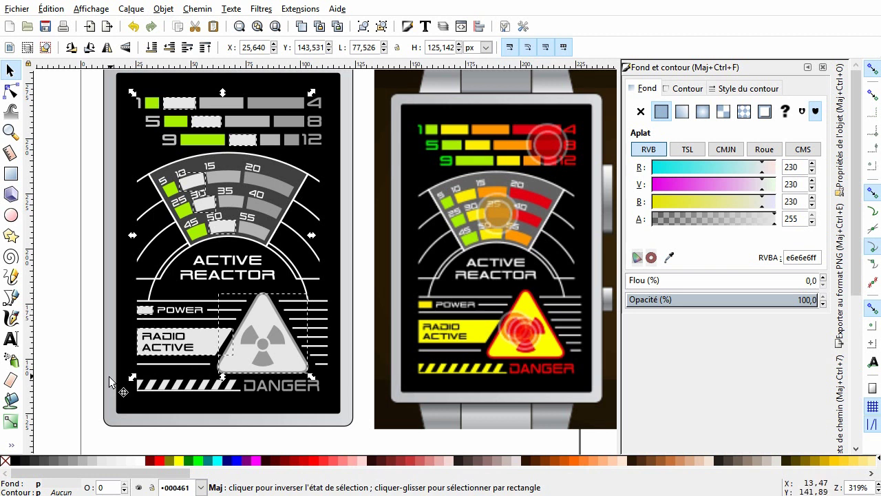
{"action": "left_click_drag", "start_coordinate": [92, 369], "coordinate": [247, 406]}
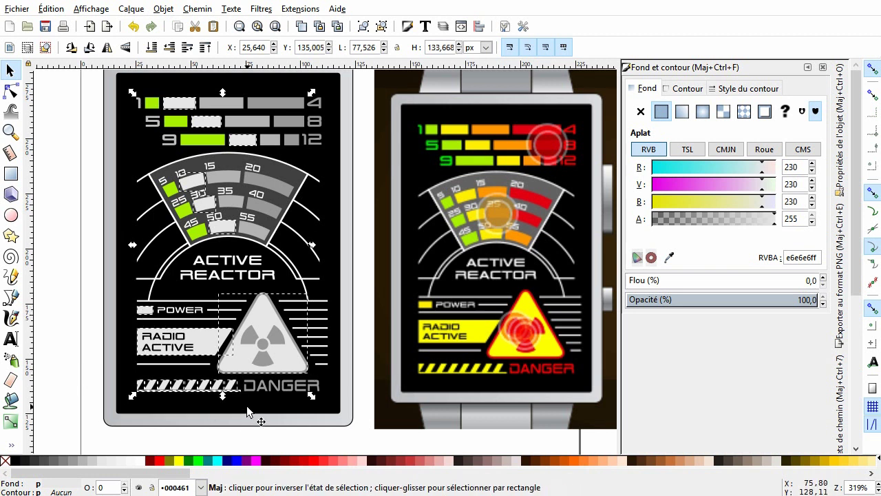
{"action": "left_click", "coordinate": [669, 258]}
{"action": "left_click", "coordinate": [527, 306]}
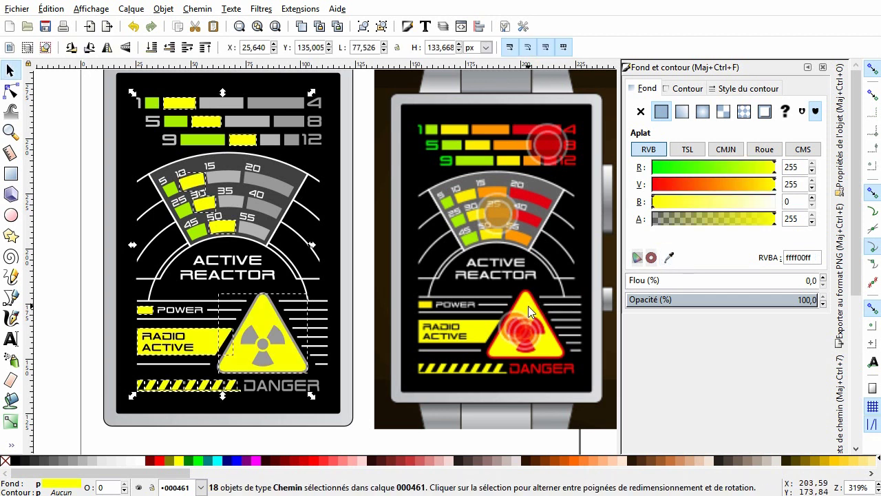
Step: Fill the third segment of each of the three bars and three dial rows with orange ff9500ff sampled from the reference image
{"action": "left_click", "coordinate": [230, 102]}
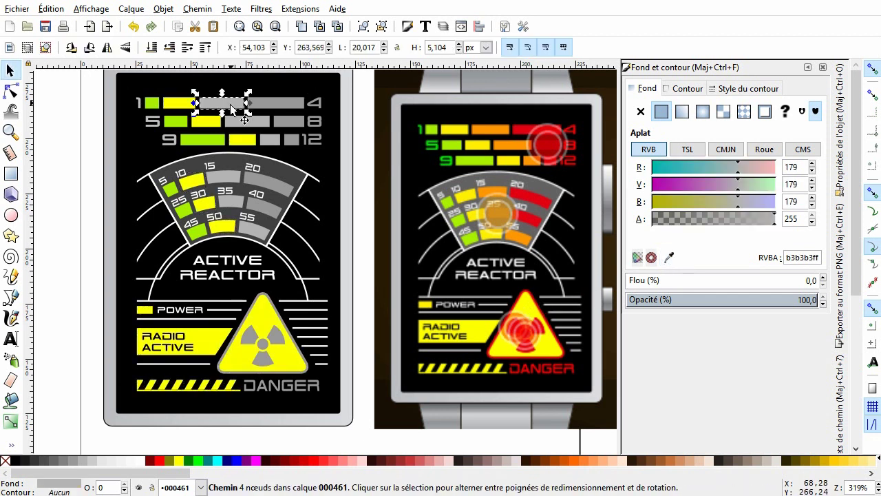
{"action": "left_click", "coordinate": [236, 122], "text": "shift"}
{"action": "left_click", "coordinate": [270, 140], "text": "shift"}
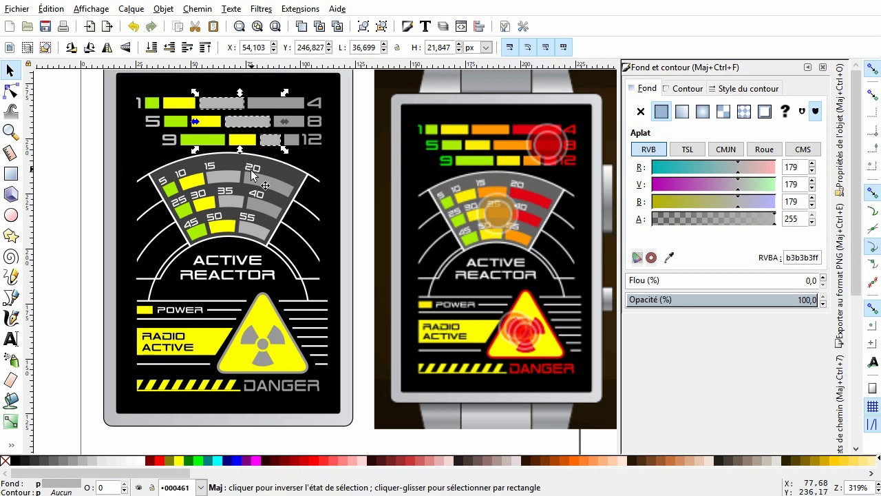
{"action": "left_click", "coordinate": [228, 177], "text": "shift"}
{"action": "left_click", "coordinate": [232, 198], "text": "shift"}
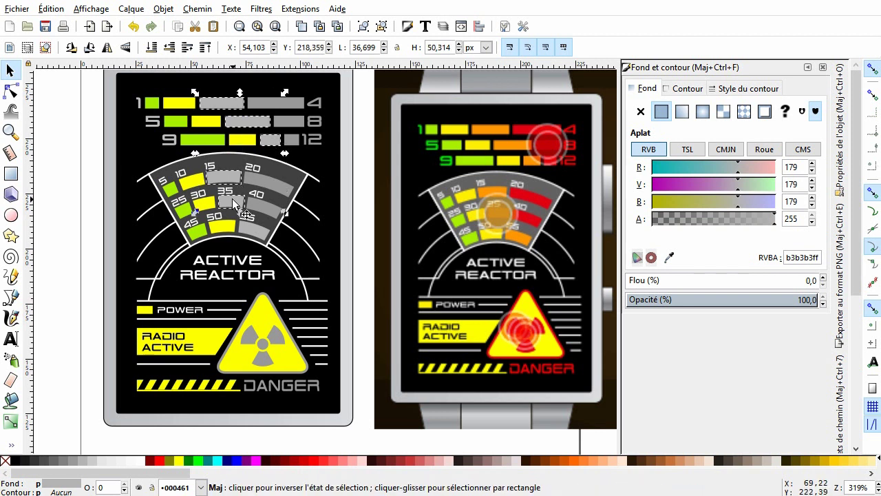
{"action": "left_click", "coordinate": [260, 234], "text": "shift"}
{"action": "left_click", "coordinate": [668, 257]}
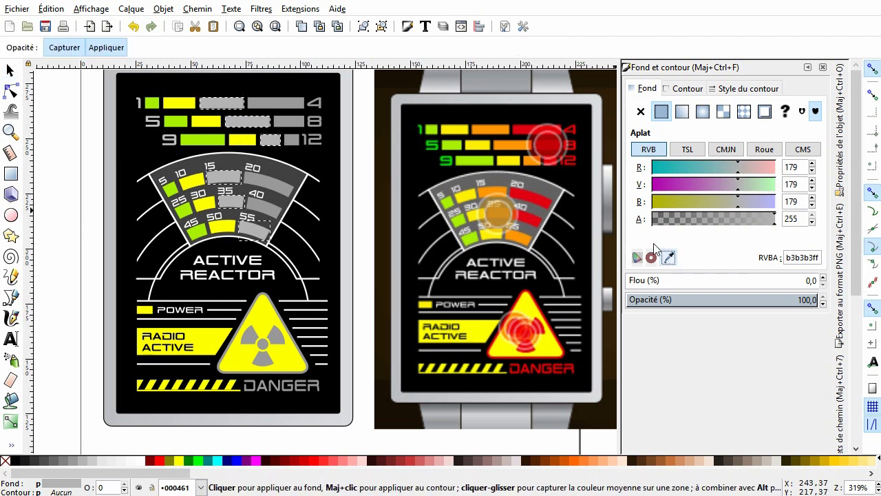
{"action": "left_click", "coordinate": [497, 131]}
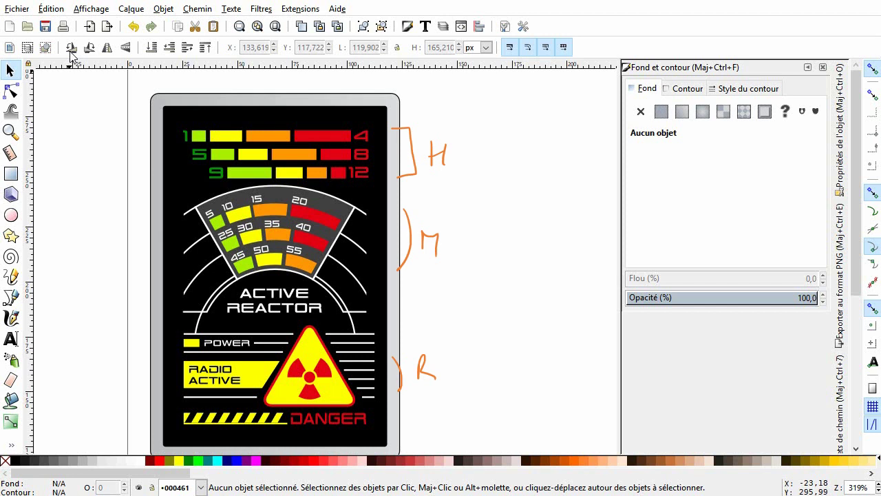
Step: Open the XML editor and place its window beside the watch face
{"action": "key", "text": "Escape"}
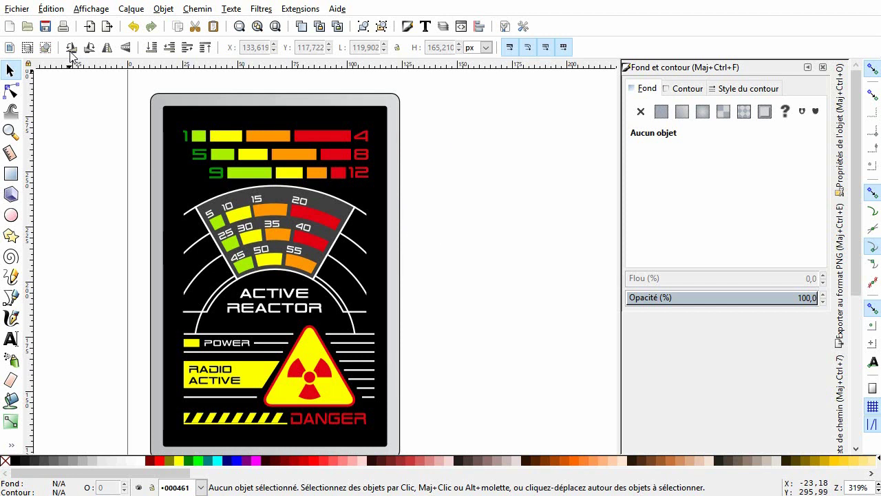
{"action": "left_click", "coordinate": [51, 8]}
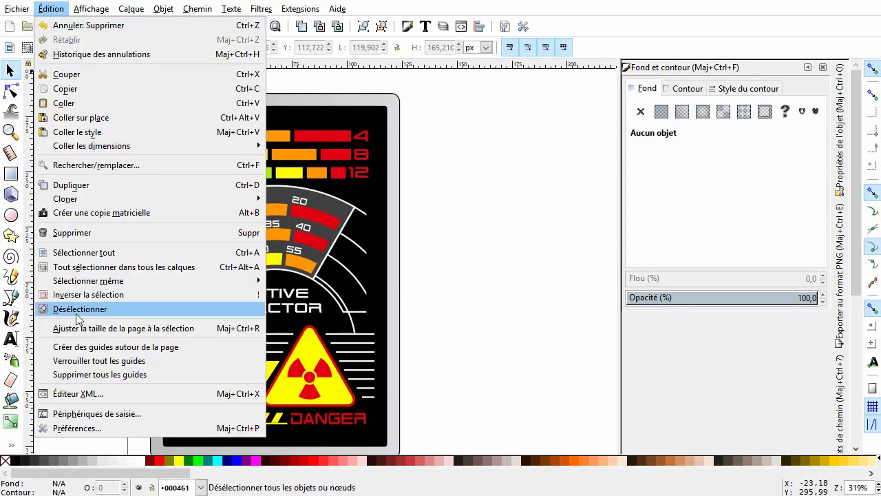
{"action": "left_click", "coordinate": [87, 394]}
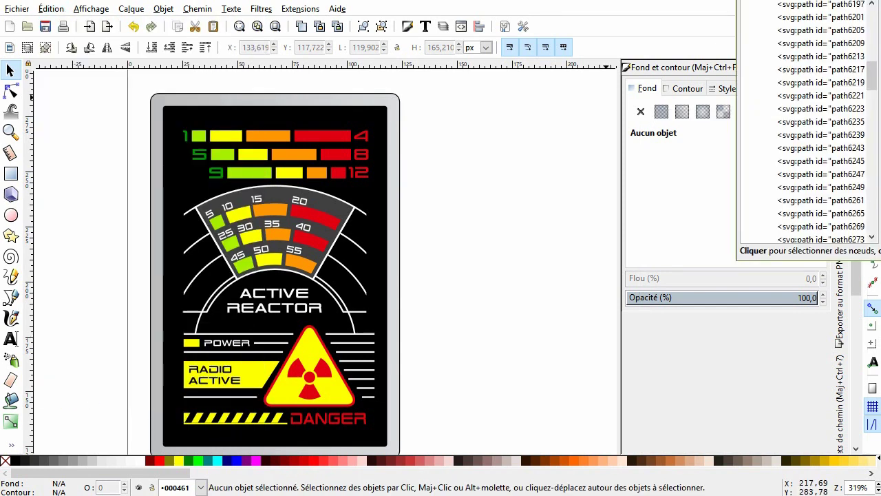
{"action": "left_click_drag", "start_coordinate": [801, 1], "coordinate": [551, 106]}
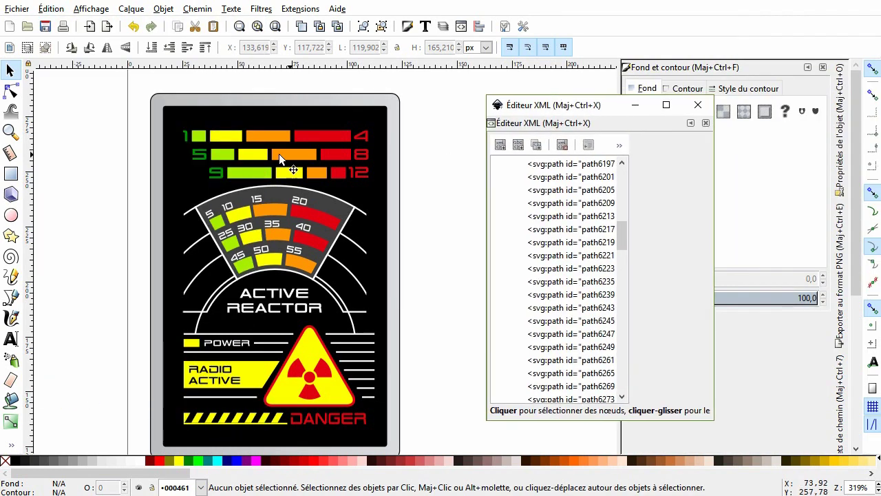
Step: Group the twelve coloured segments of the three hour bars above the dial
{"action": "left_click", "coordinate": [202, 133]}
{"action": "left_click", "coordinate": [228, 137], "text": "shift"}
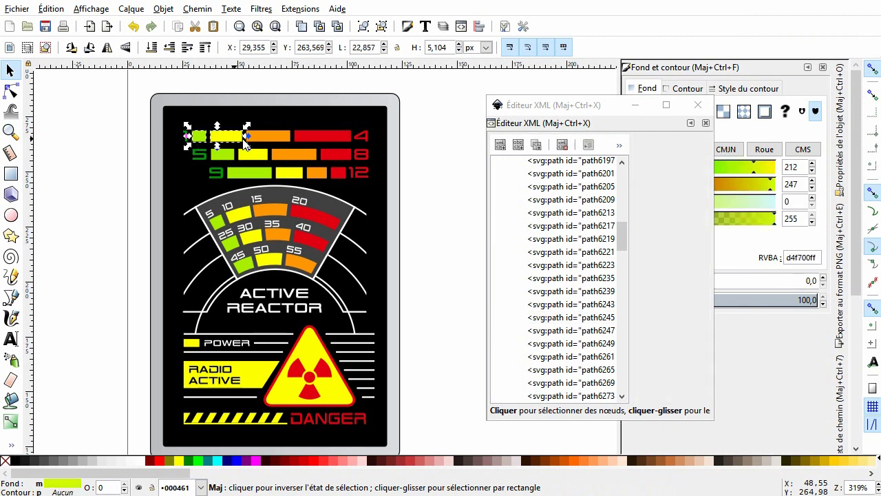
{"action": "left_click", "coordinate": [273, 137], "text": "shift"}
{"action": "left_click", "coordinate": [322, 138], "text": "shift"}
{"action": "left_click", "coordinate": [226, 154], "text": "shift"}
{"action": "left_click", "coordinate": [253, 155], "text": "shift"}
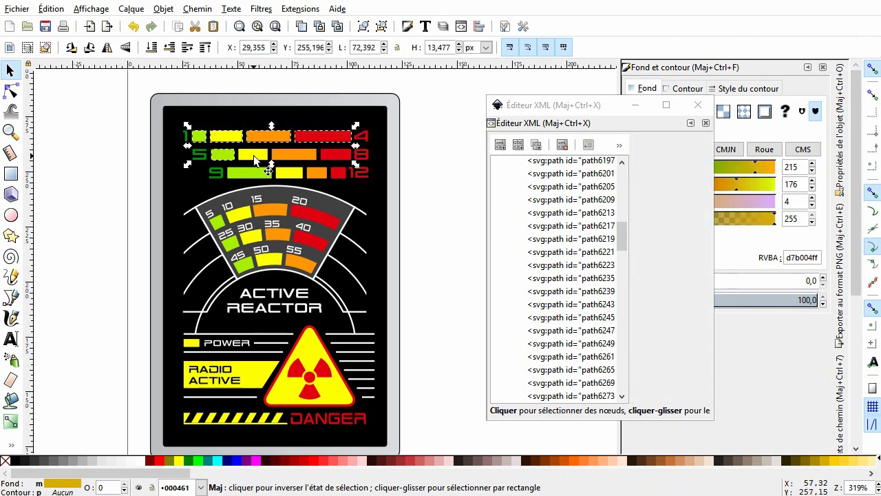
{"action": "left_click", "coordinate": [255, 157], "text": "shift"}
{"action": "left_click", "coordinate": [292, 154], "text": "shift"}
{"action": "left_click", "coordinate": [339, 155], "text": "shift"}
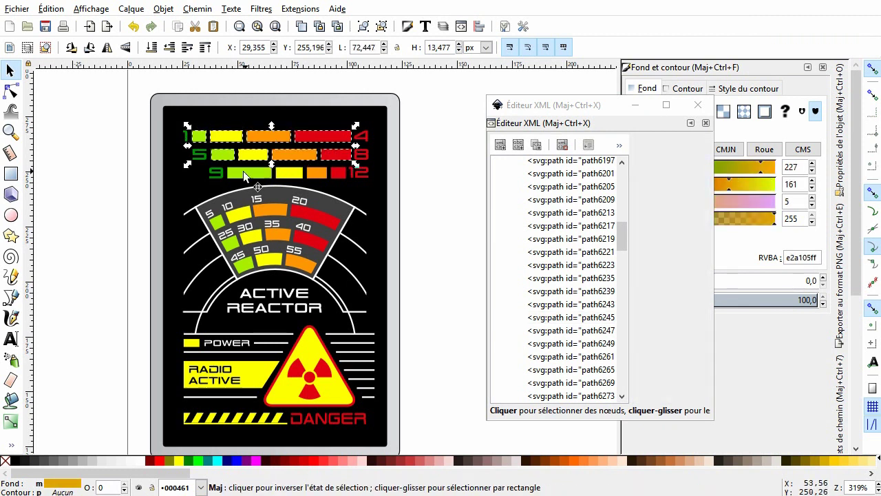
{"action": "left_click", "coordinate": [241, 173], "text": "shift"}
{"action": "left_click", "coordinate": [294, 172], "text": "shift"}
{"action": "left_click", "coordinate": [317, 173], "text": "shift"}
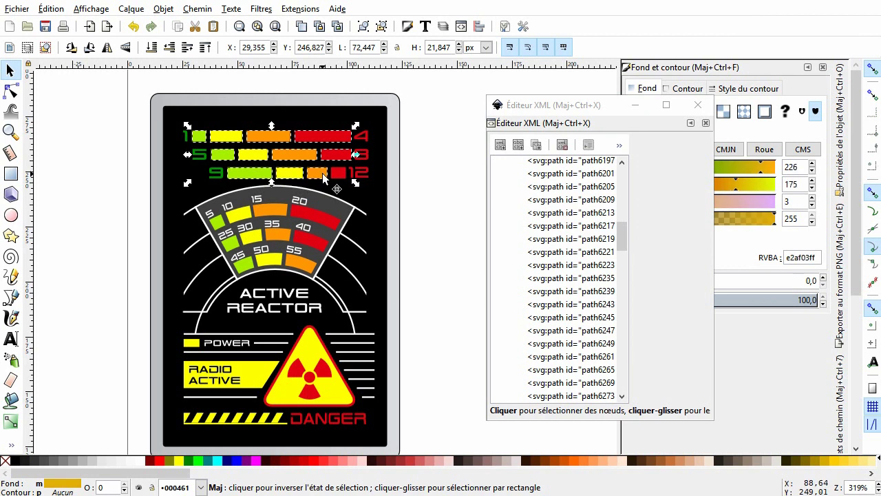
{"action": "left_click", "coordinate": [339, 176], "text": "shift"}
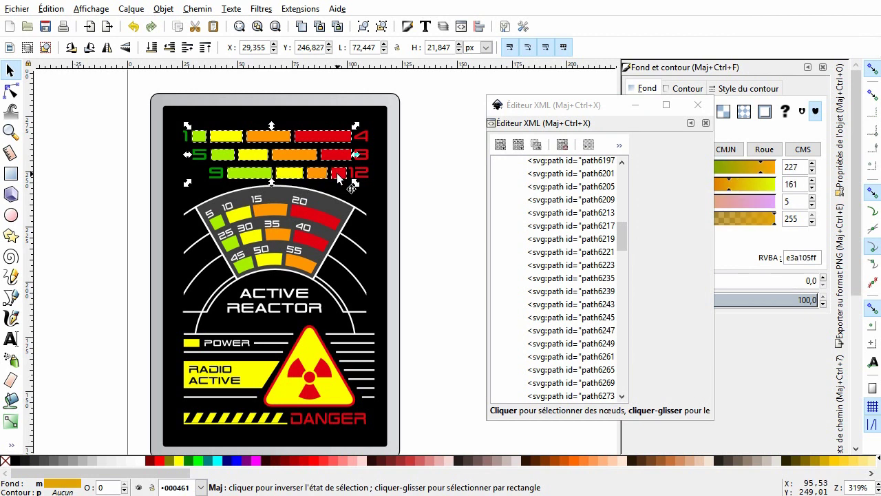
{"action": "left_click", "coordinate": [163, 10]}
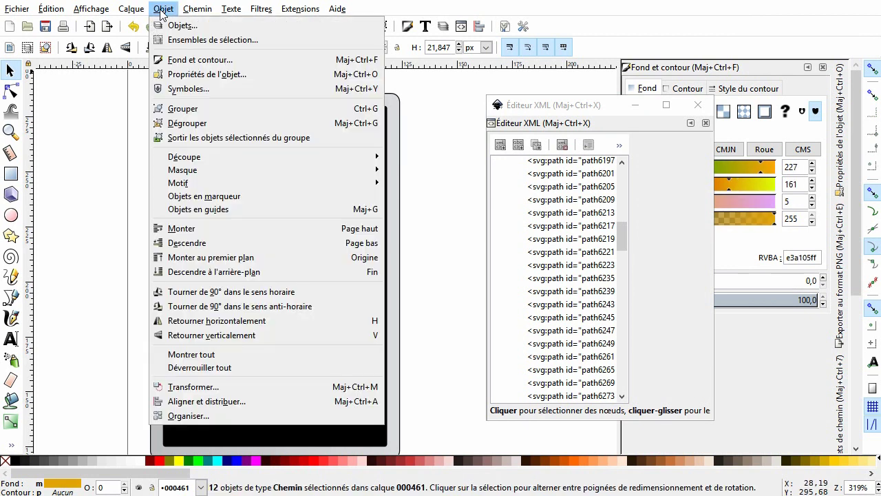
{"action": "left_click", "coordinate": [197, 109]}
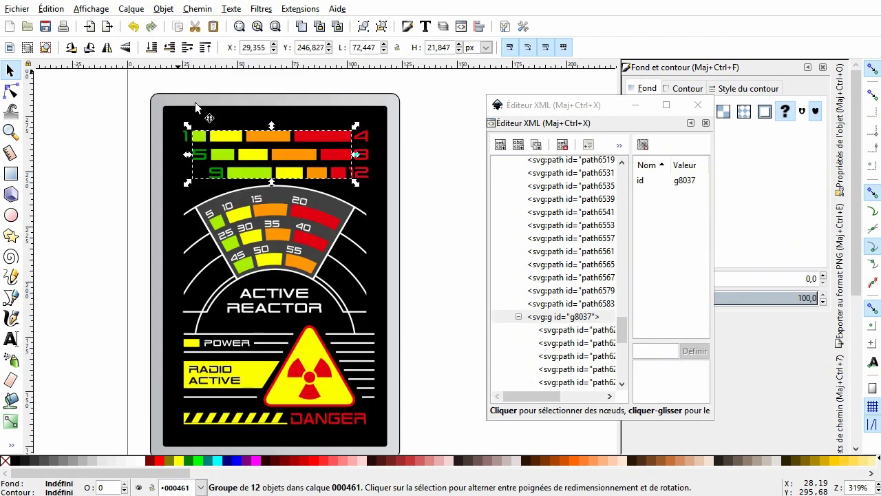
Step: Set the id of the hour bars group to heures in the XML editor
{"action": "left_click", "coordinate": [582, 322]}
{"action": "left_click", "coordinate": [683, 183]}
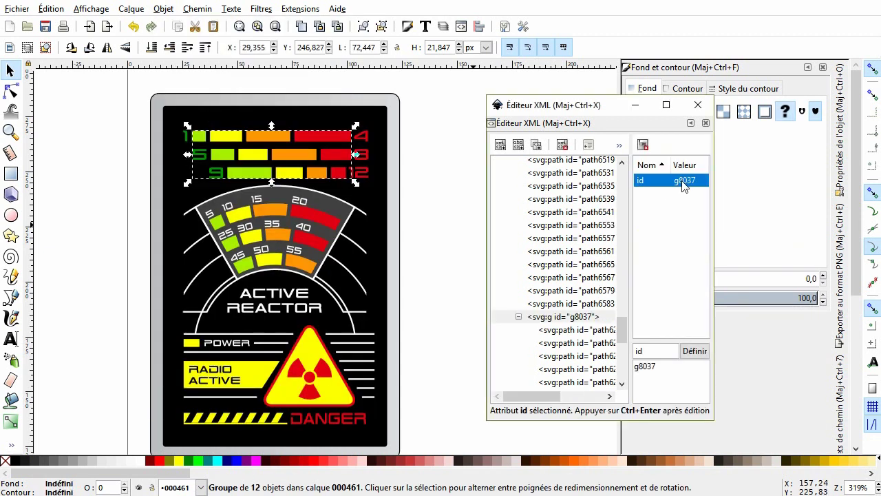
{"action": "double_click", "coordinate": [660, 368]}
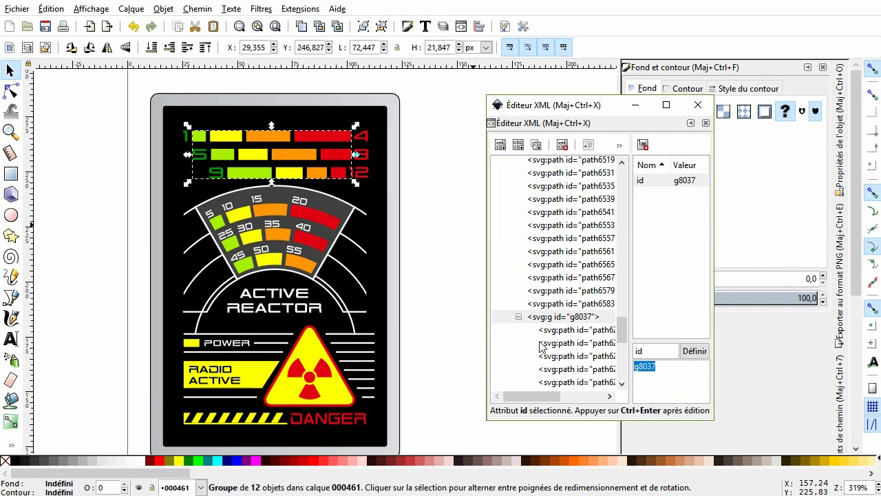
{"action": "type", "text": "heures"}
{"action": "left_click", "coordinate": [696, 351]}
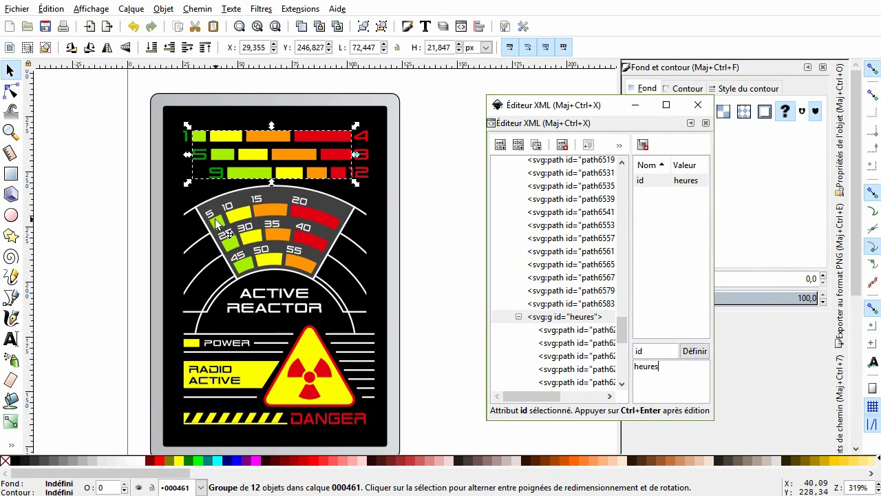
Step: Widen the XML editor and move the top bar's green segment, path6245, to the first position in the heures group
{"action": "left_click", "coordinate": [572, 333]}
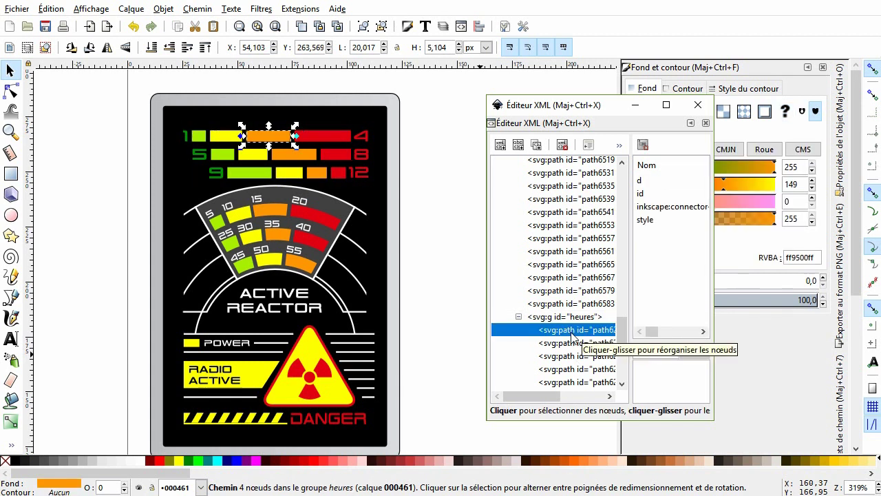
{"action": "key", "text": "Down"}
{"action": "key", "text": "Down"}
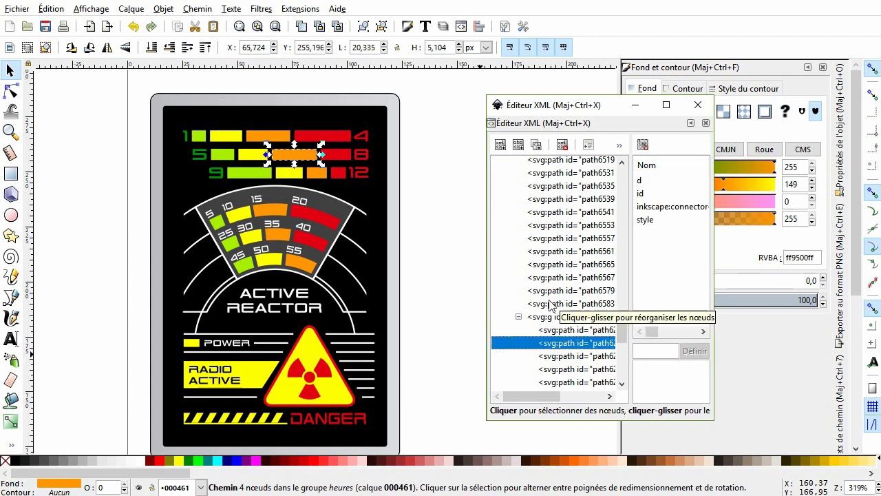
{"action": "key", "text": "Down"}
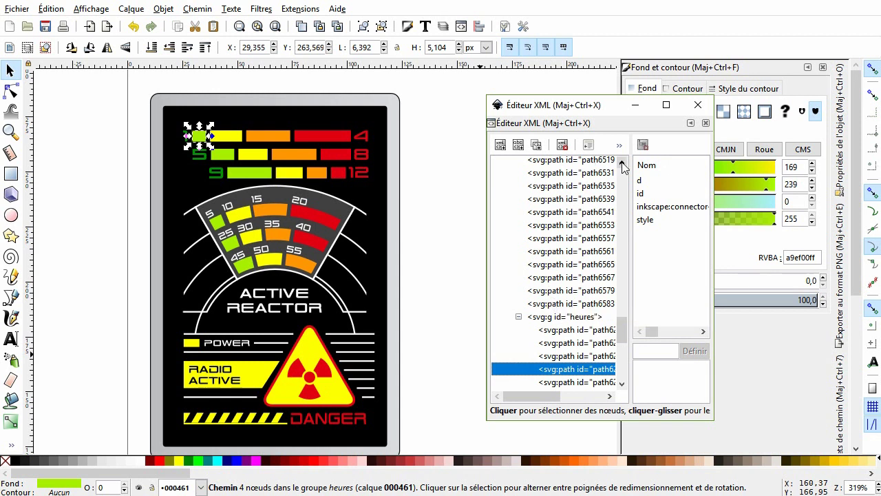
{"action": "left_click_drag", "start_coordinate": [487, 227], "coordinate": [415, 226]}
{"action": "left_click", "coordinate": [553, 146]}
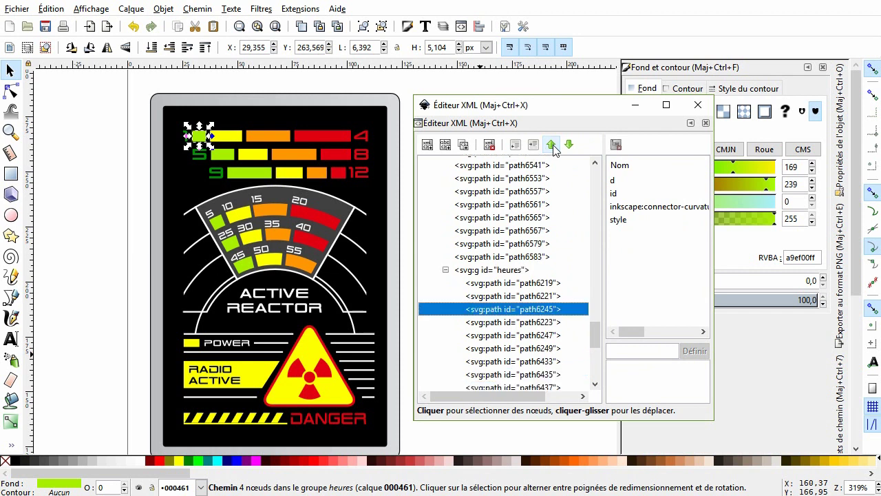
{"action": "left_click", "coordinate": [554, 146]}
{"action": "left_click", "coordinate": [554, 146]}
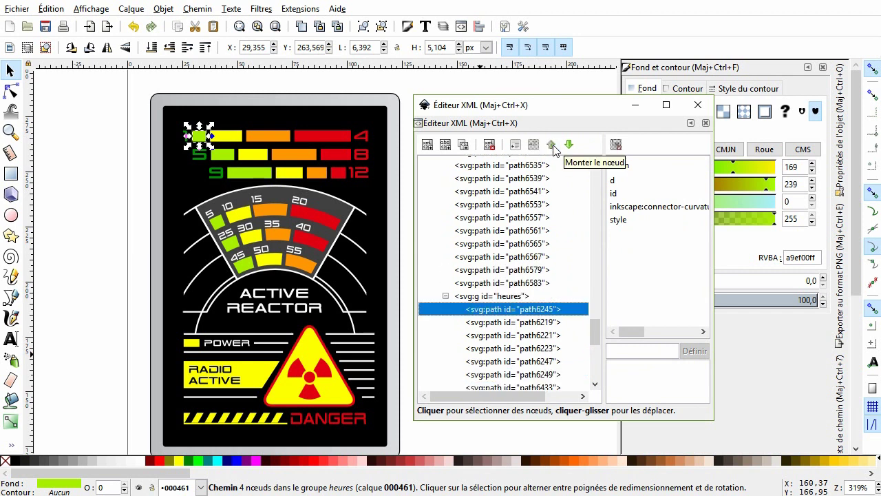
Step: Move the top bar's yellow segment, path6433, to the second position in the heures group, directly after path6245
{"action": "key", "text": "Down"}
{"action": "key", "text": "Down"}
{"action": "key", "text": "Down"}
{"action": "key", "text": "Down"}
{"action": "key", "text": "Down"}
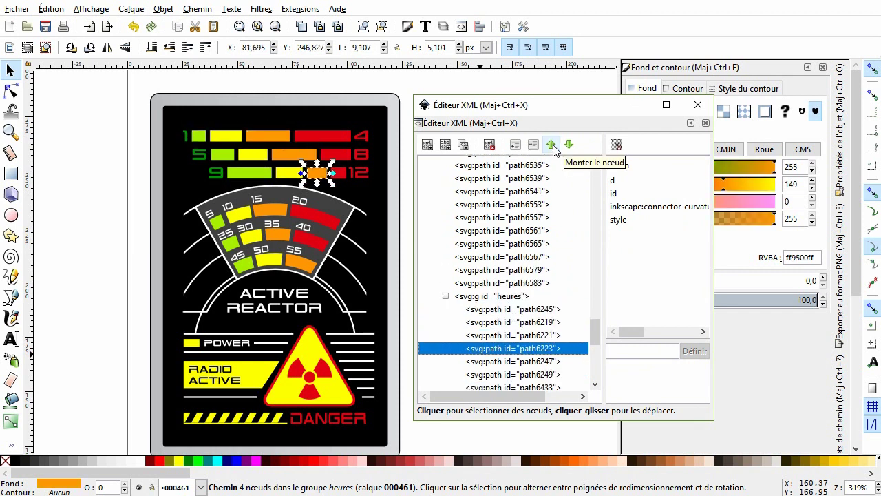
{"action": "key", "text": "Down"}
{"action": "left_click", "coordinate": [550, 145]}
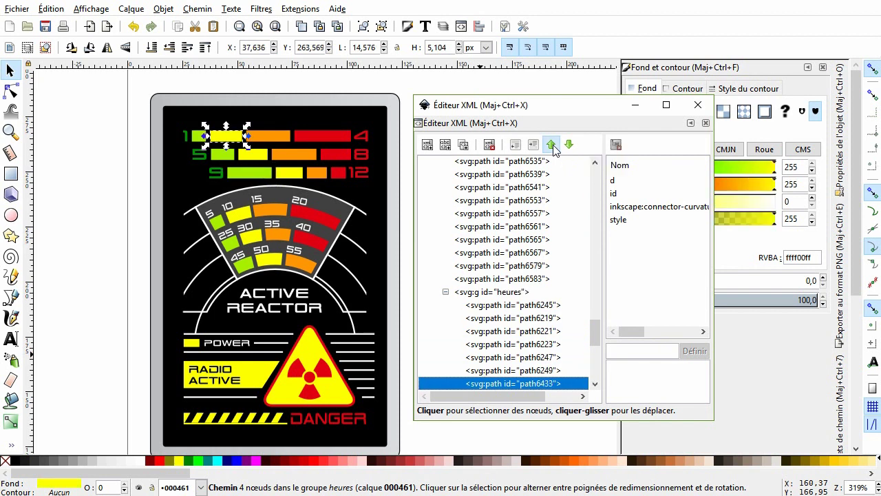
{"action": "left_click", "coordinate": [551, 145]}
{"action": "left_click", "coordinate": [551, 145]}
{"action": "left_click", "coordinate": [551, 145]}
{"action": "left_click", "coordinate": [551, 144]}
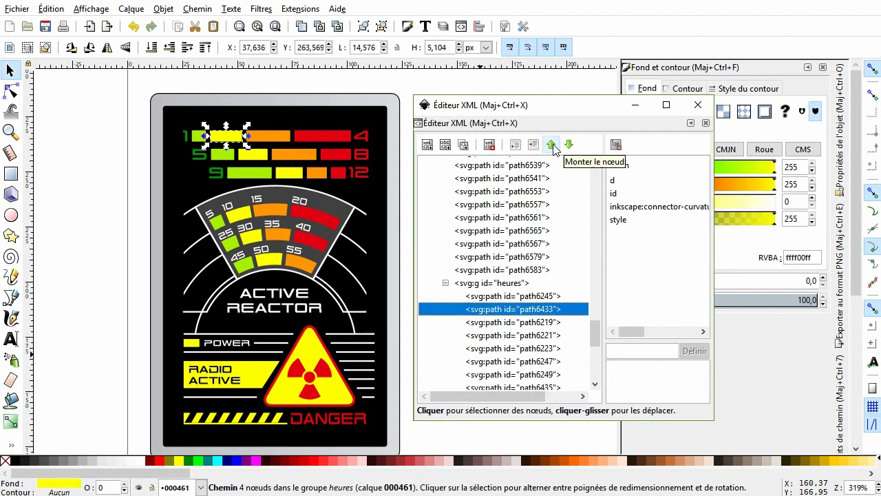
Step: Move the top bar's red segment, path6585, to the fourth position in the heures group, directly after path6219
{"action": "key", "text": "Down"}
{"action": "key", "text": "Down"}
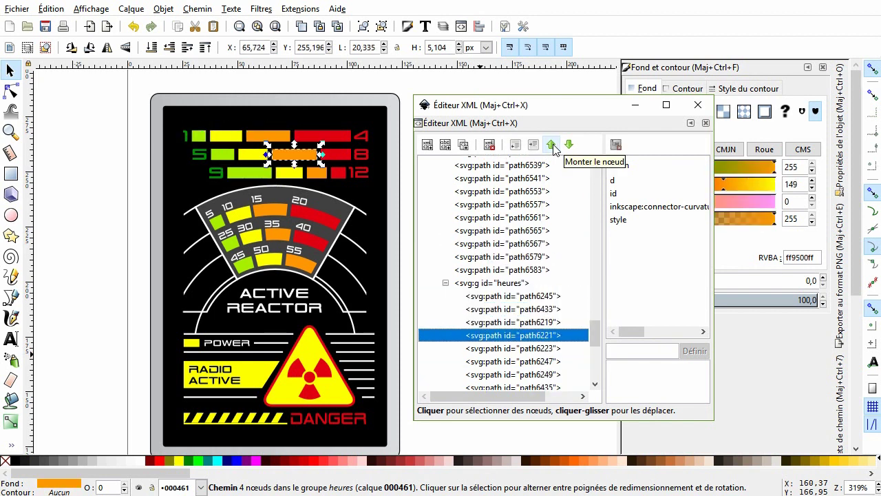
{"action": "key", "text": "Down"}
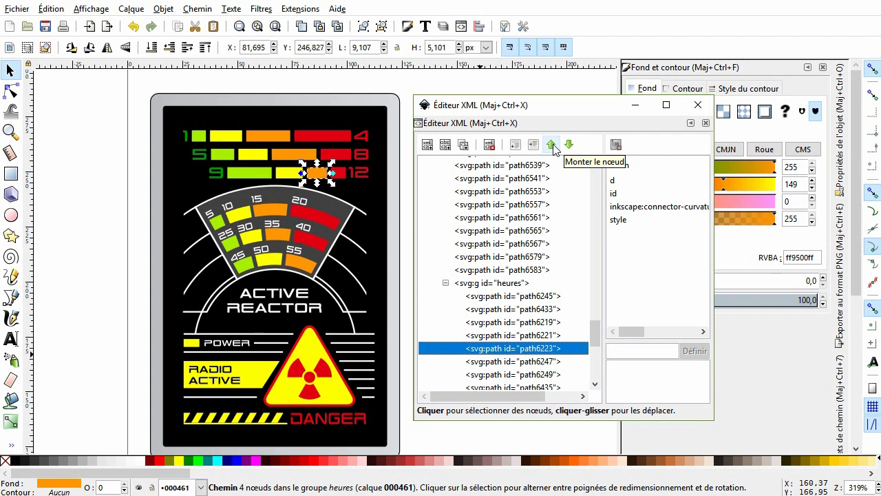
{"action": "key", "text": "Down"}
{"action": "key", "text": "Down"}
{"action": "key", "text": "Down"}
{"action": "key", "text": "Down"}
{"action": "key", "text": "Down"}
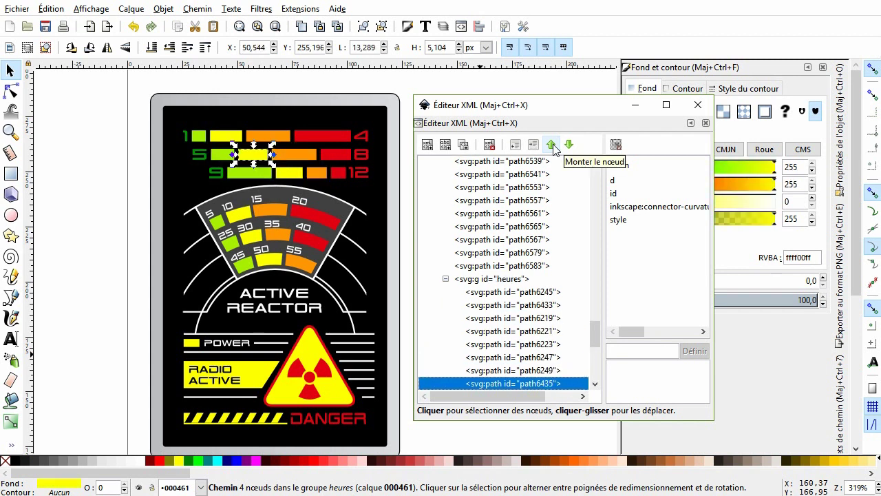
{"action": "left_click", "coordinate": [551, 144]}
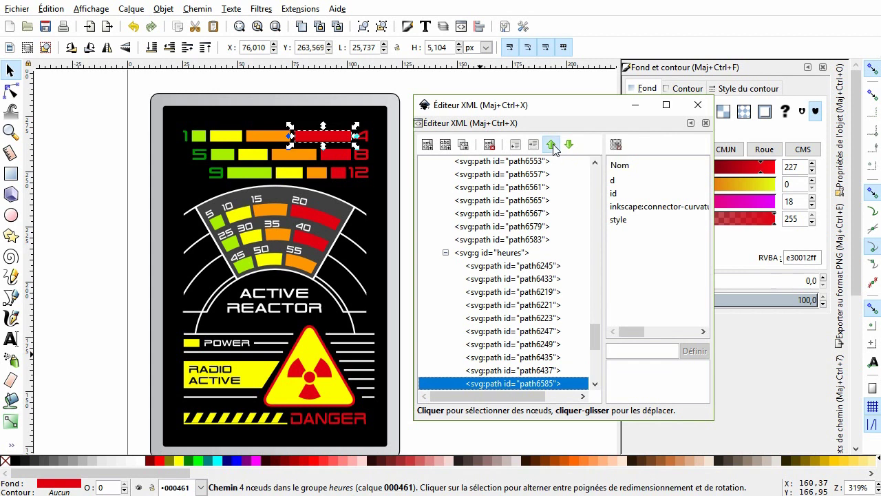
{"action": "left_click", "coordinate": [551, 145]}
{"action": "left_click", "coordinate": [551, 144]}
{"action": "left_click", "coordinate": [551, 144]}
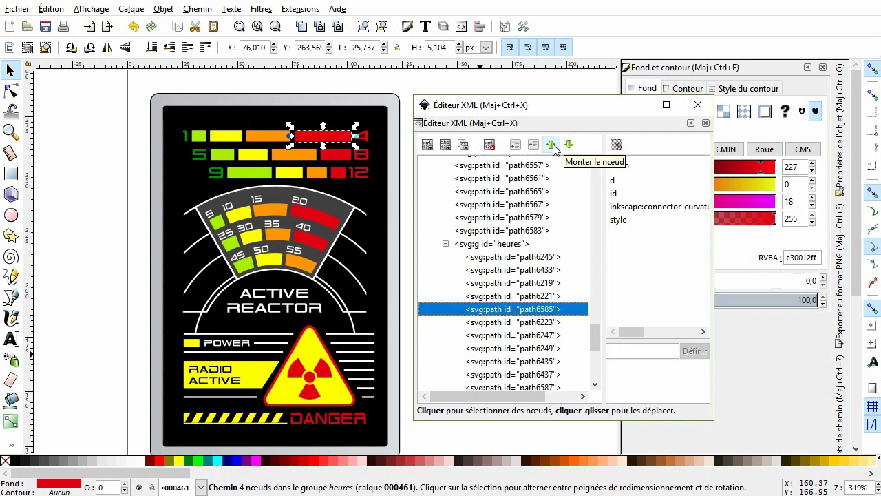
{"action": "left_click", "coordinate": [553, 146]}
{"action": "left_click", "coordinate": [553, 146]}
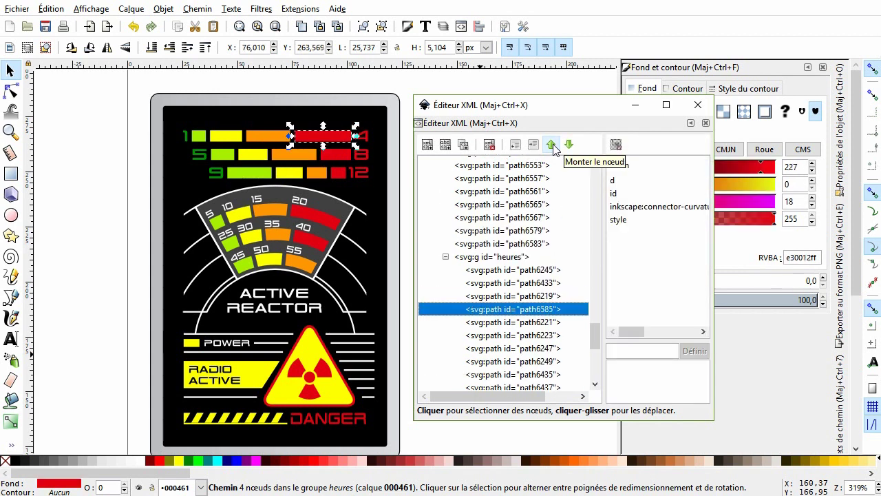
Step: Move the middle bar's green segment, path6247, to the fifth position in the heures group, directly after path6585
{"action": "key", "text": "Down"}
{"action": "key", "text": "Down"}
{"action": "key", "text": "Down"}
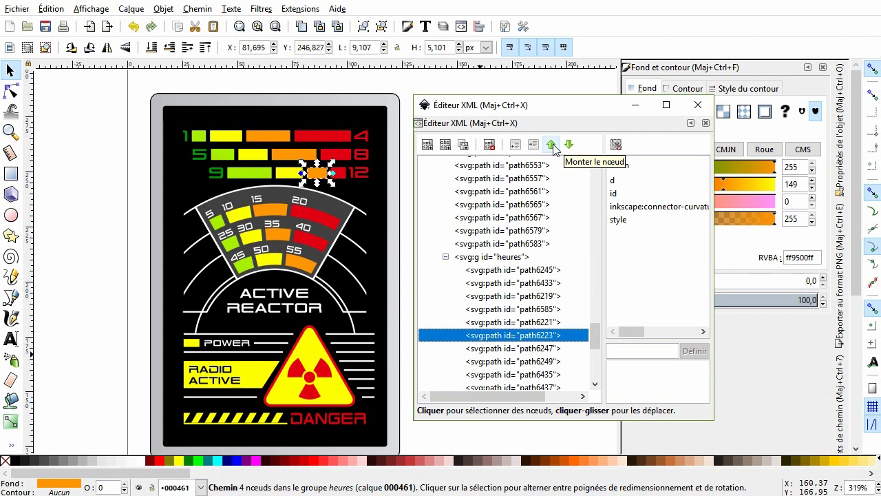
{"action": "left_click", "coordinate": [553, 146]}
{"action": "left_click", "coordinate": [553, 146]}
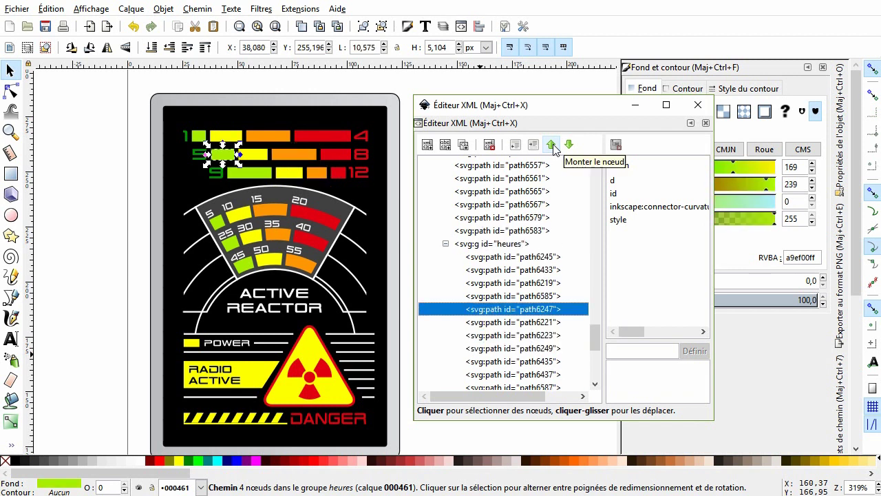
Step: Move the middle bar's yellow segment, path6435, to the sixth position in the heures group, between path6247 and path6221
{"action": "key", "text": "Up"}
{"action": "key", "text": "Down"}
{"action": "key", "text": "Down"}
{"action": "key", "text": "Down"}
{"action": "key", "text": "Down"}
{"action": "key", "text": "Down"}
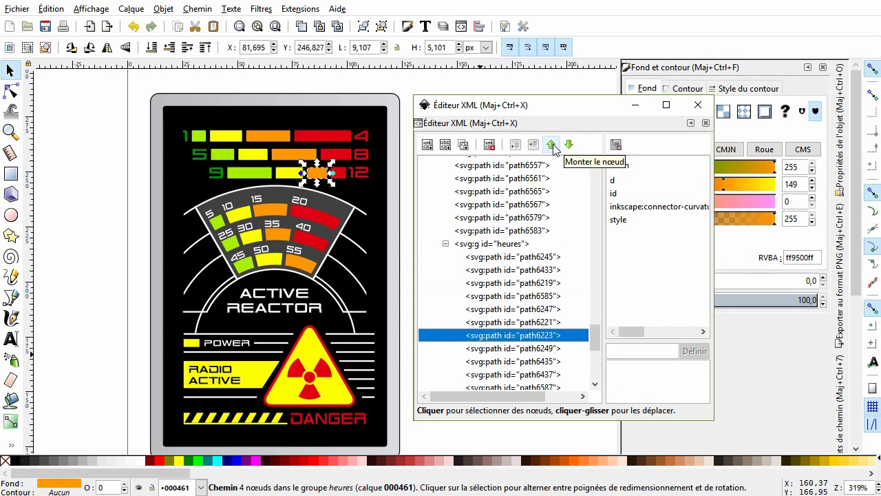
{"action": "left_click", "coordinate": [553, 146]}
{"action": "left_click", "coordinate": [553, 146]}
{"action": "key", "text": "Up"}
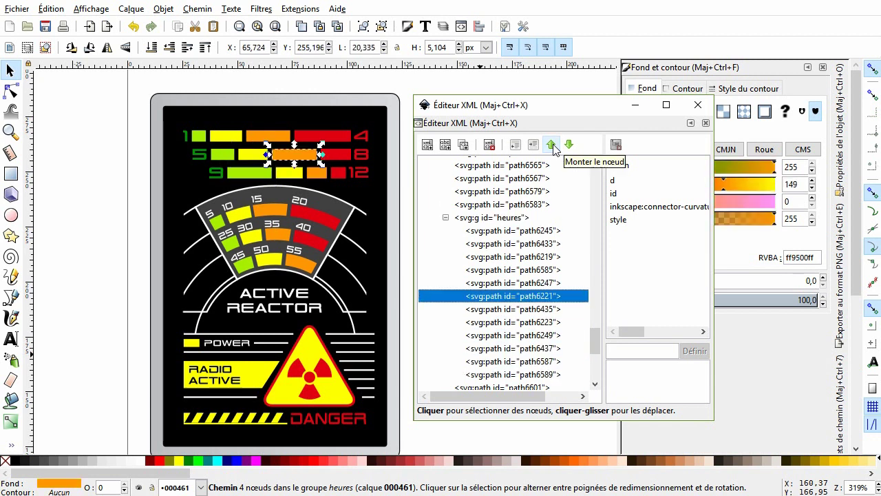
{"action": "key", "text": "Up"}
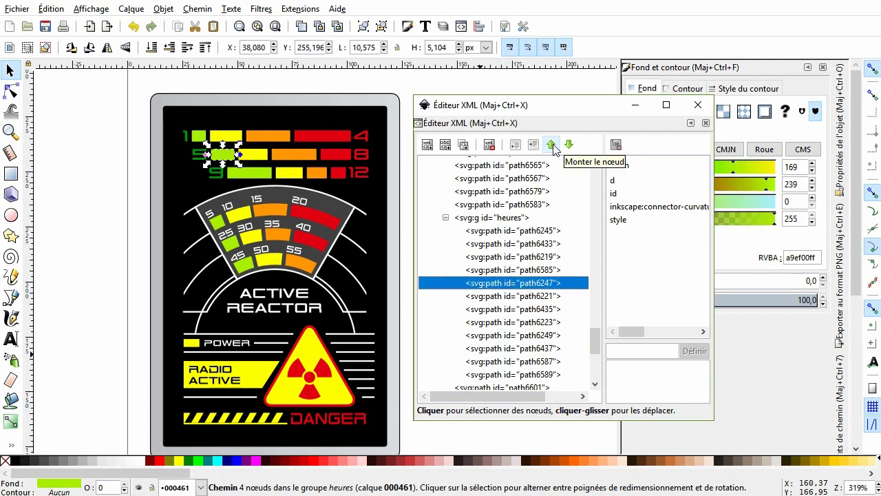
{"action": "key", "text": "Down"}
{"action": "key", "text": "Down"}
{"action": "left_click", "coordinate": [554, 146]}
{"action": "key", "text": "Up"}
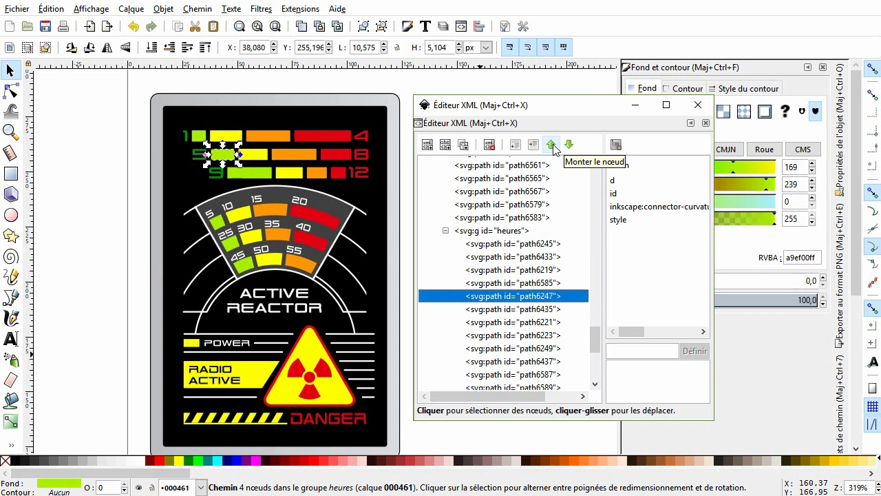
Step: Move the middle bar's red segment, path6587, to the eighth position in the heures group, directly after path6221
{"action": "key", "text": "Down"}
{"action": "key", "text": "Down"}
{"action": "key", "text": "Down"}
{"action": "key", "text": "Down"}
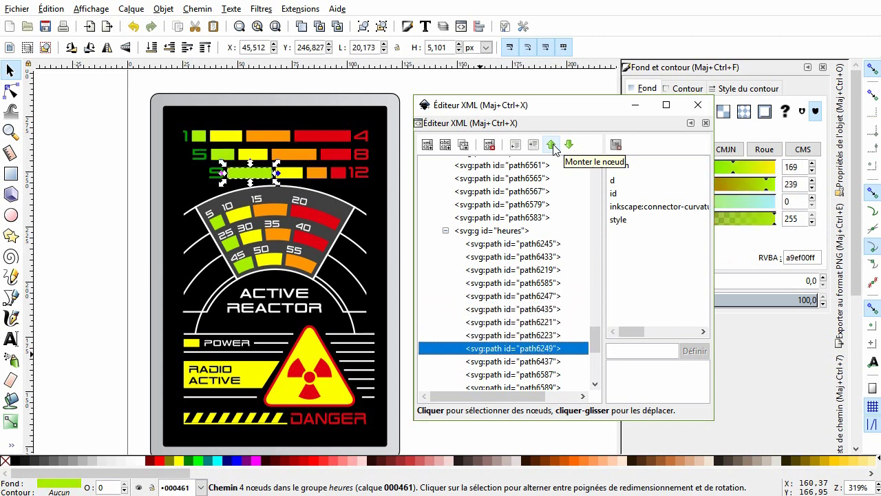
{"action": "key", "text": "Down"}
{"action": "key", "text": "Down"}
{"action": "left_click", "coordinate": [554, 146]}
{"action": "left_click", "coordinate": [553, 146]}
{"action": "left_click", "coordinate": [554, 146]}
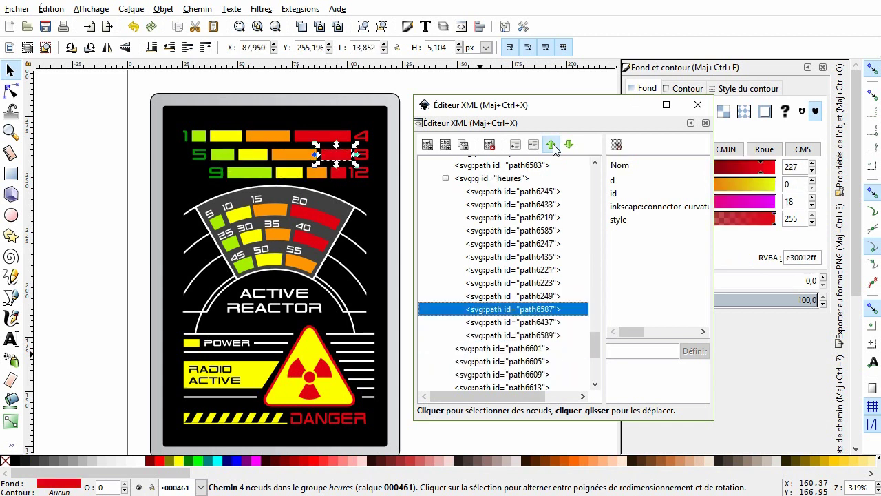
{"action": "left_click", "coordinate": [553, 146]}
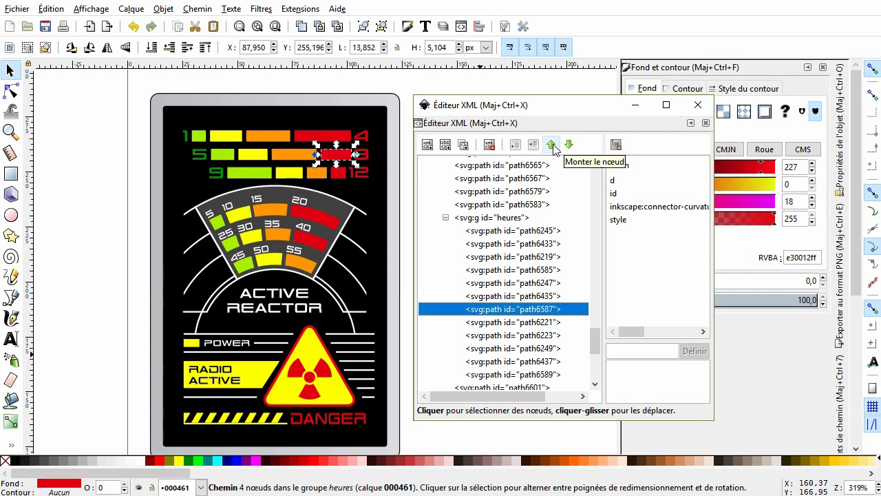
{"action": "left_click", "coordinate": [569, 146]}
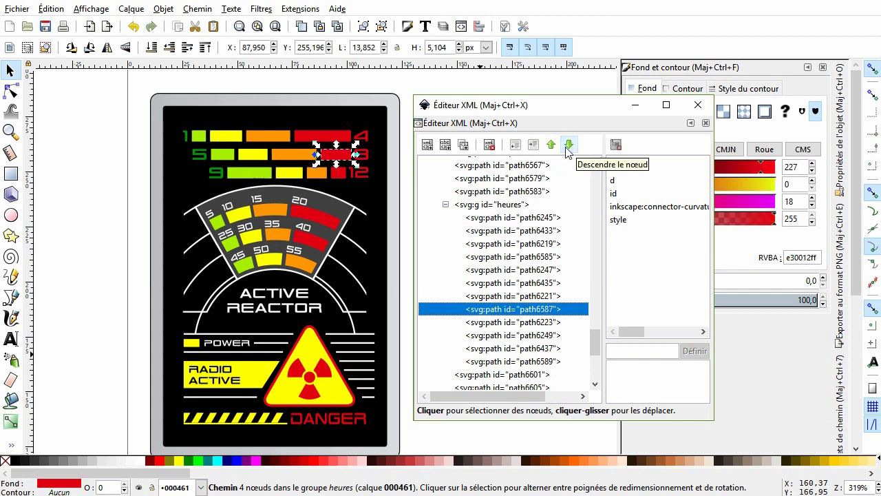
Step: Move the lower bar's green segment, path6249, to the ninth position in the heures group, directly after path6587
{"action": "key", "text": "Down"}
{"action": "left_click", "coordinate": [569, 146]}
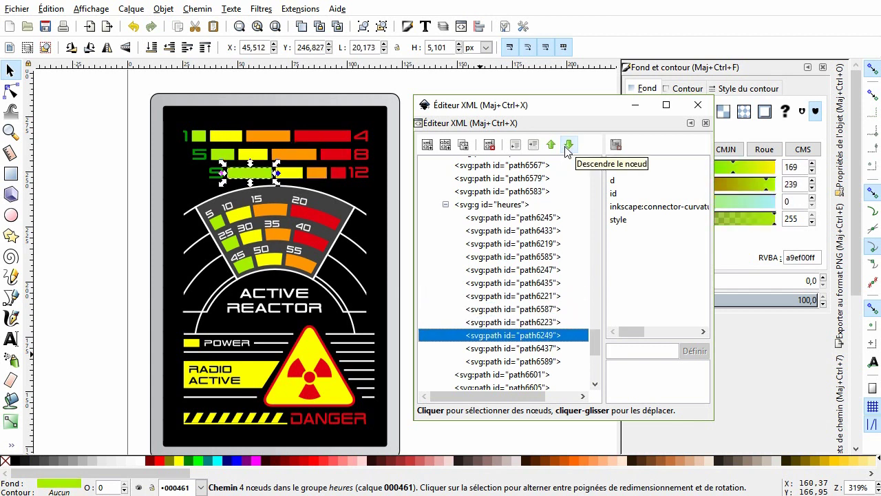
{"action": "key", "text": "Up"}
{"action": "key", "text": "Up"}
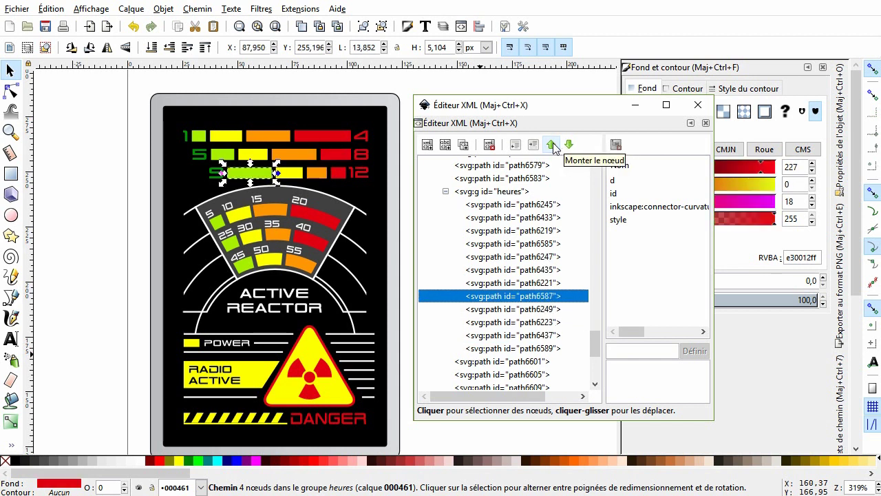
Step: Move the lower bar's yellow segment, path6437, to the tenth position in the heures group, between path6249 and path6223
{"action": "key", "text": "Down"}
{"action": "key", "text": "Down"}
{"action": "key", "text": "Down"}
{"action": "left_click", "coordinate": [552, 145]}
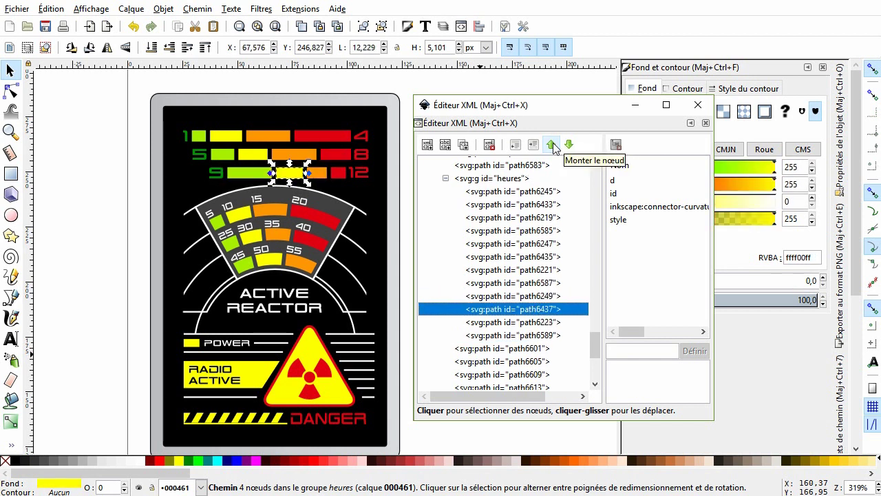
{"action": "key", "text": "Up"}
{"action": "key", "text": "Down"}
{"action": "key", "text": "Down"}
{"action": "key", "text": "Down"}
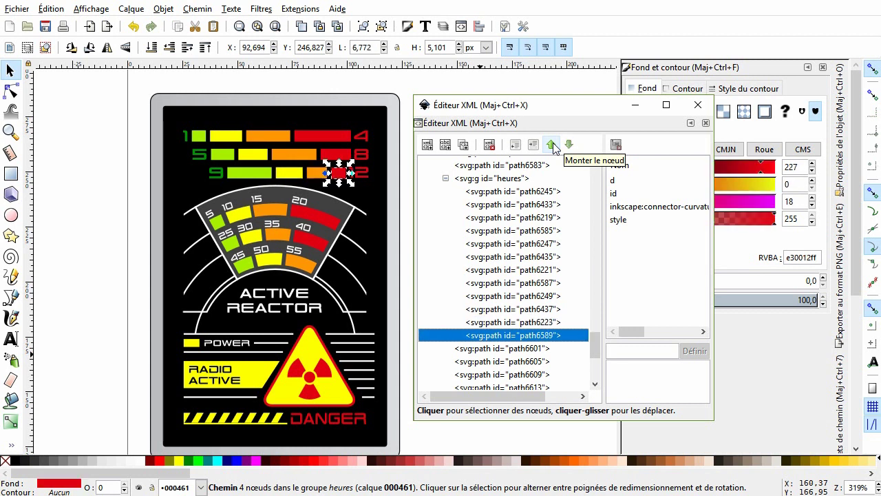
Step: Step through the heures group's segments one by one from path6245 to check their order against the hours
{"action": "left_click", "coordinate": [520, 192]}
{"action": "key", "text": "Down"}
{"action": "key", "text": "Down"}
{"action": "key", "text": "Down"}
{"action": "key", "text": "Down"}
{"action": "key", "text": "Down"}
{"action": "key", "text": "Down"}
{"action": "key", "text": "Down"}
{"action": "key", "text": "Down"}
{"action": "key", "text": "Down"}
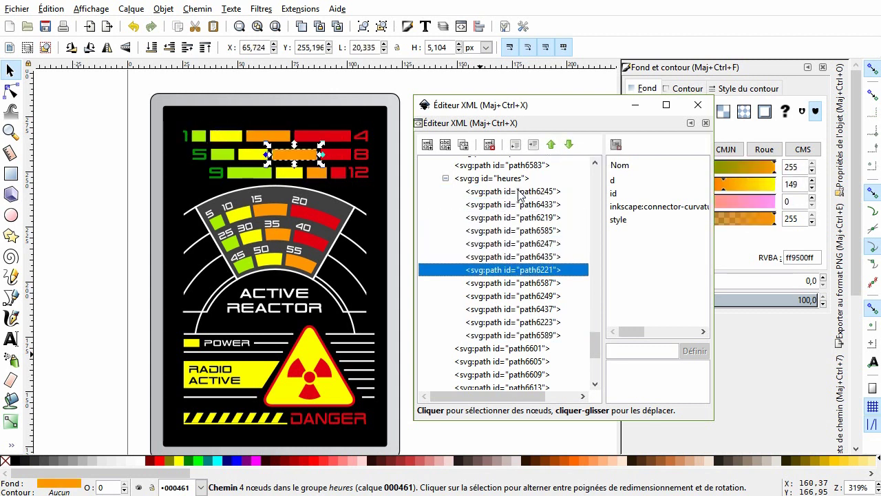
{"action": "key", "text": "Down"}
{"action": "key", "text": "Down"}
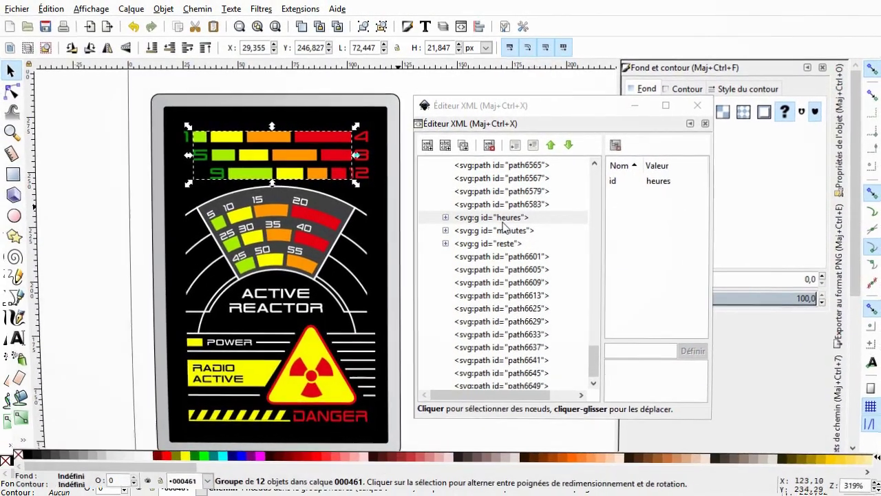
Step: Select the minutes and reste groups in turn, then expand minutes and check its segment order from path6261 to path6243
{"action": "left_click", "coordinate": [495, 231]}
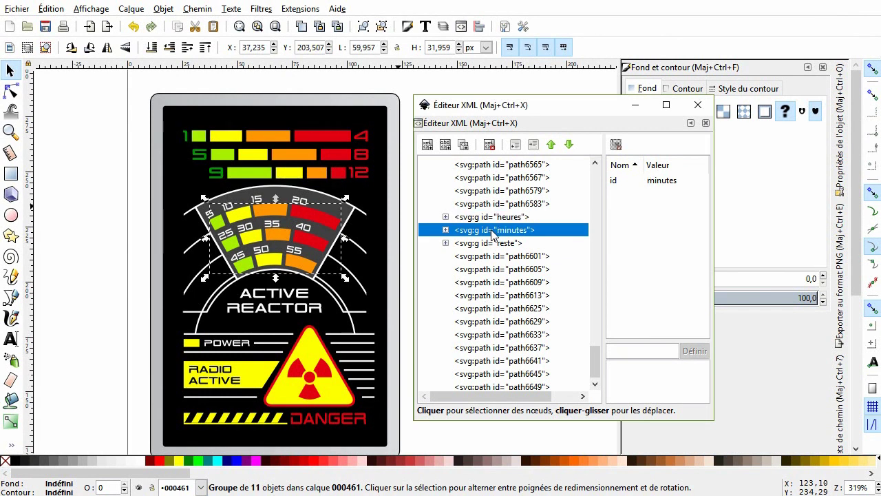
{"action": "left_click", "coordinate": [489, 243]}
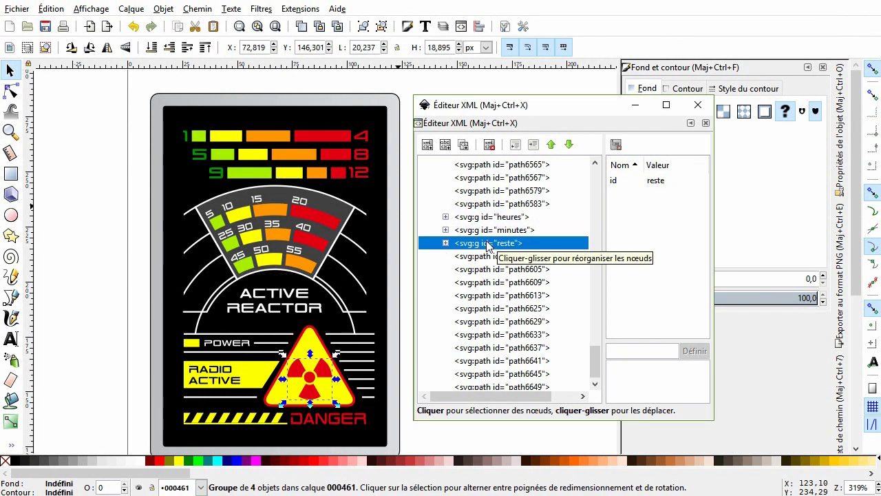
{"action": "left_click", "coordinate": [445, 230]}
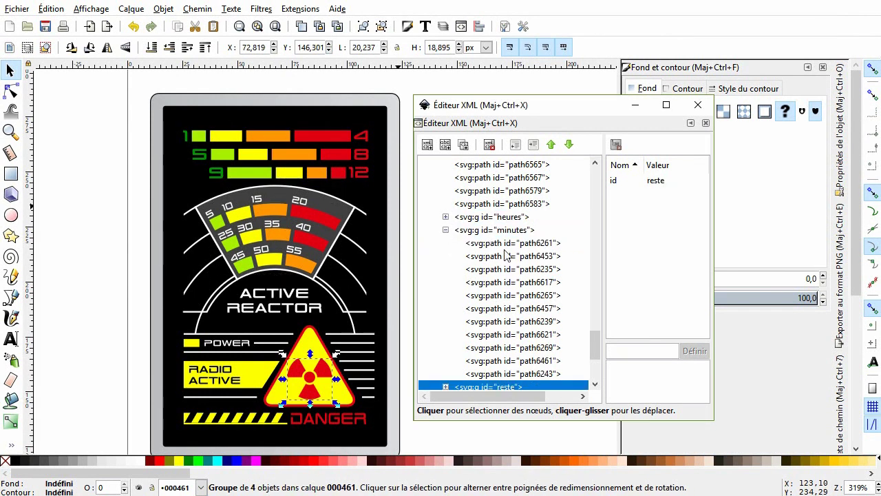
{"action": "left_click", "coordinate": [506, 245]}
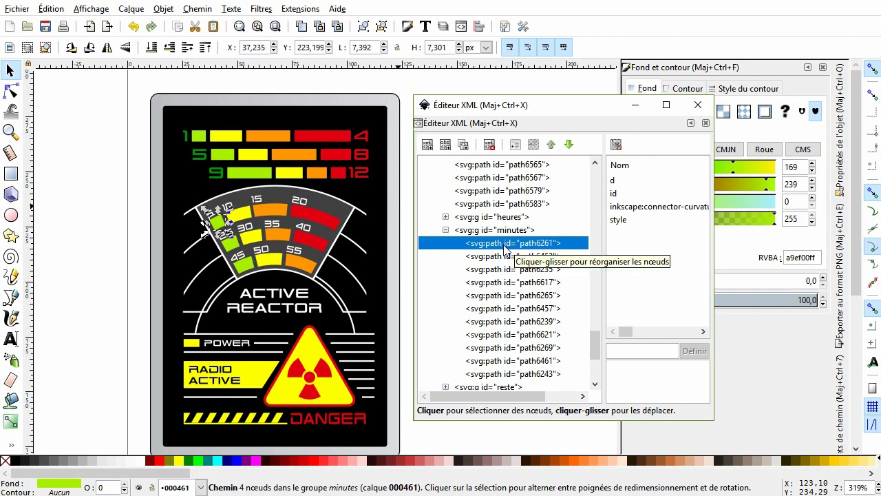
{"action": "key", "text": "Down"}
{"action": "key", "text": "Down"}
{"action": "key", "text": "Down"}
{"action": "key", "text": "Down"}
{"action": "key", "text": "Down"}
{"action": "key", "text": "Down"}
{"action": "key", "text": "Down"}
{"action": "key", "text": "Down"}
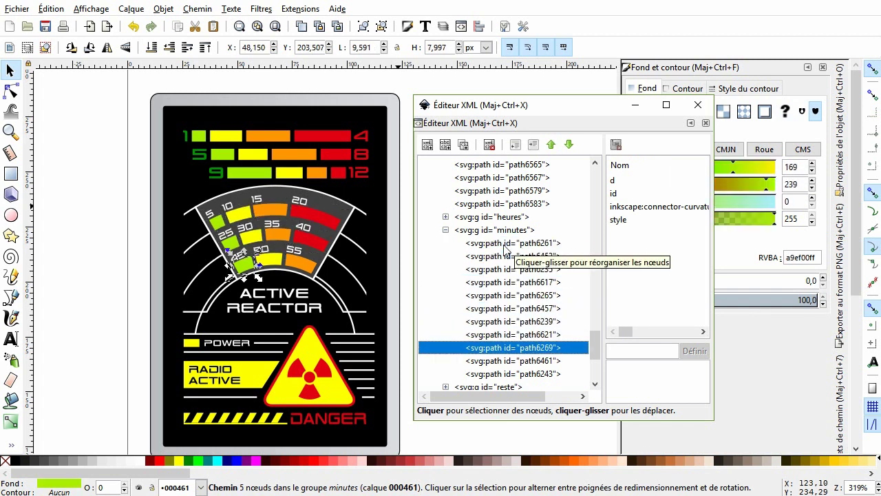
{"action": "key", "text": "Down"}
{"action": "key", "text": "Down"}
{"action": "scroll", "coordinate": [501, 294], "scroll_direction": "down", "scroll_amount": 1}
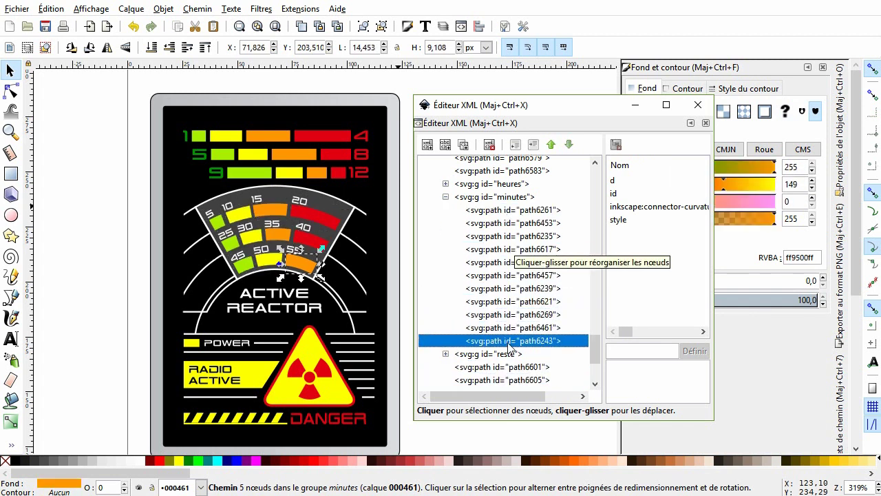
Step: Expand the reste group and check the order of the radiation symbol's parts from path6657 to path6665
{"action": "left_click", "coordinate": [446, 354]}
{"action": "left_click", "coordinate": [502, 372]}
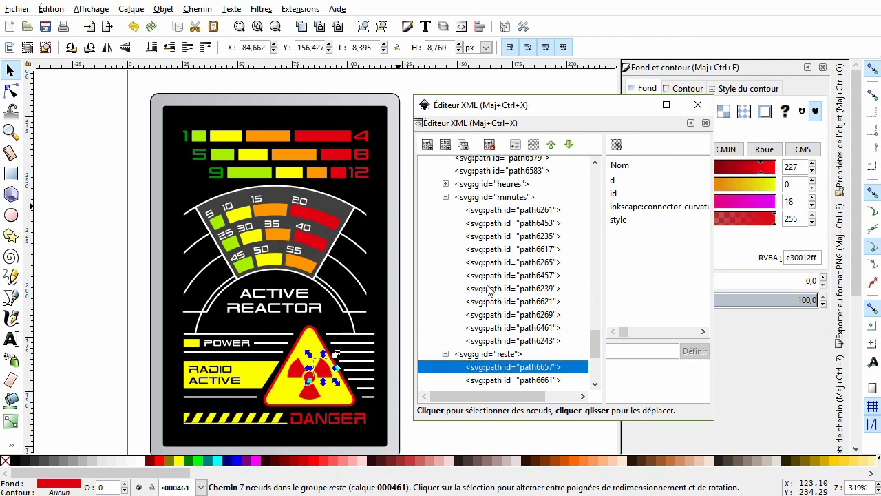
{"action": "key", "text": "Down"}
{"action": "key", "text": "Down"}
{"action": "key", "text": "Down"}
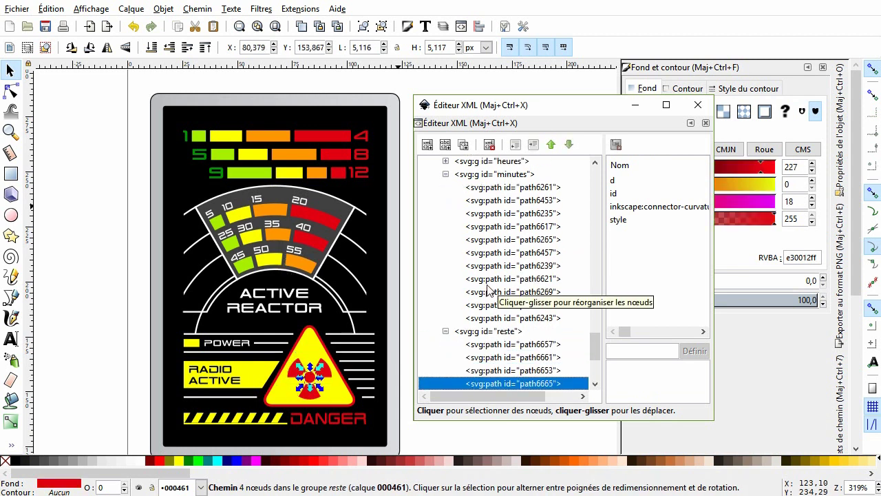